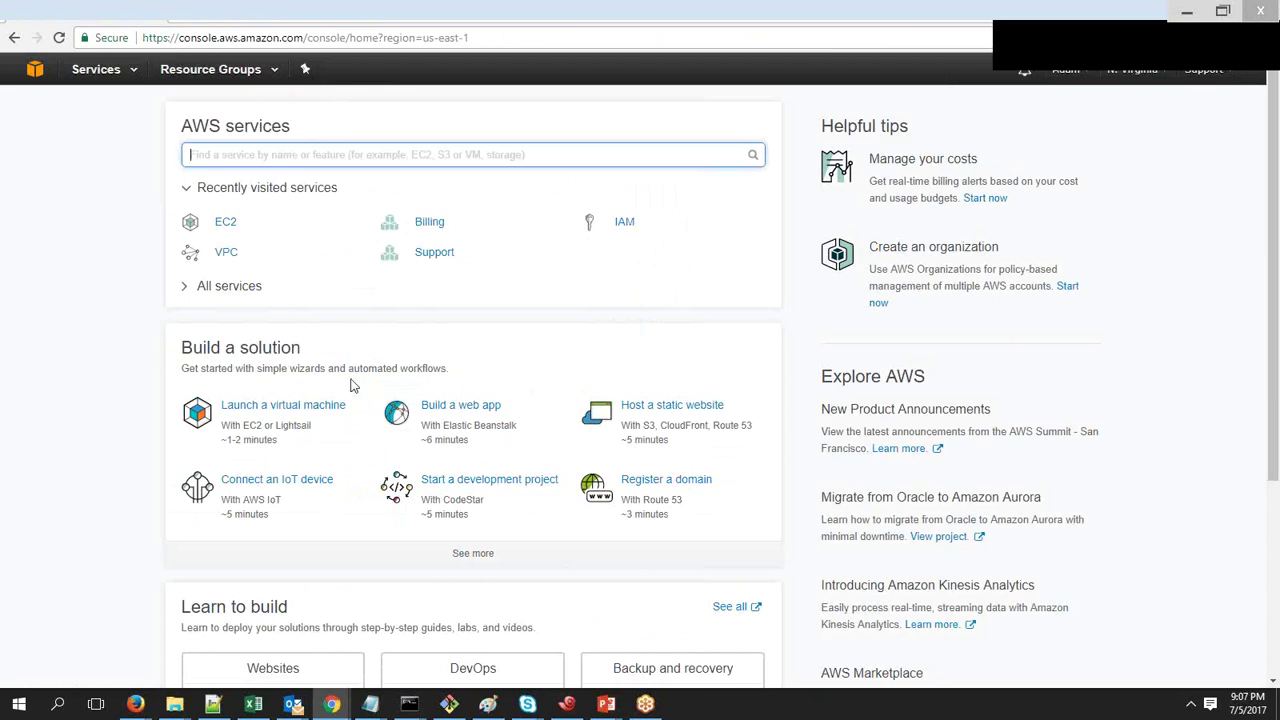
click(343, 395)
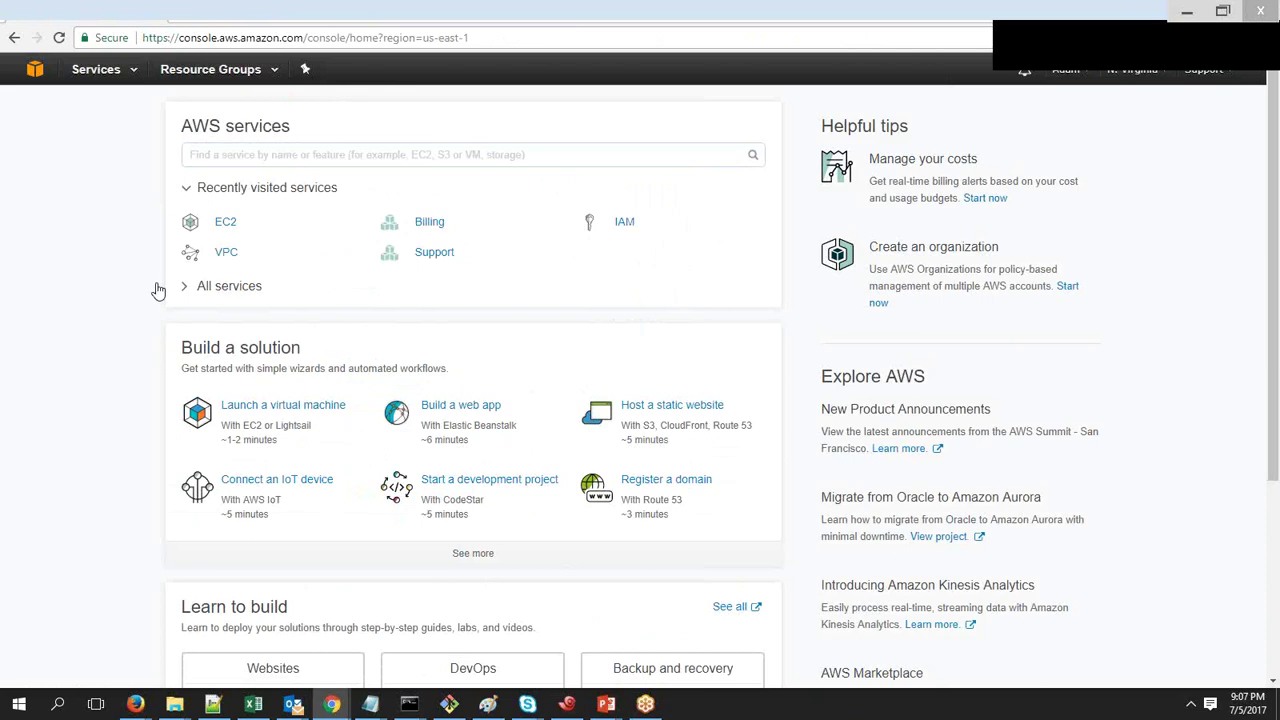
click(282, 155)
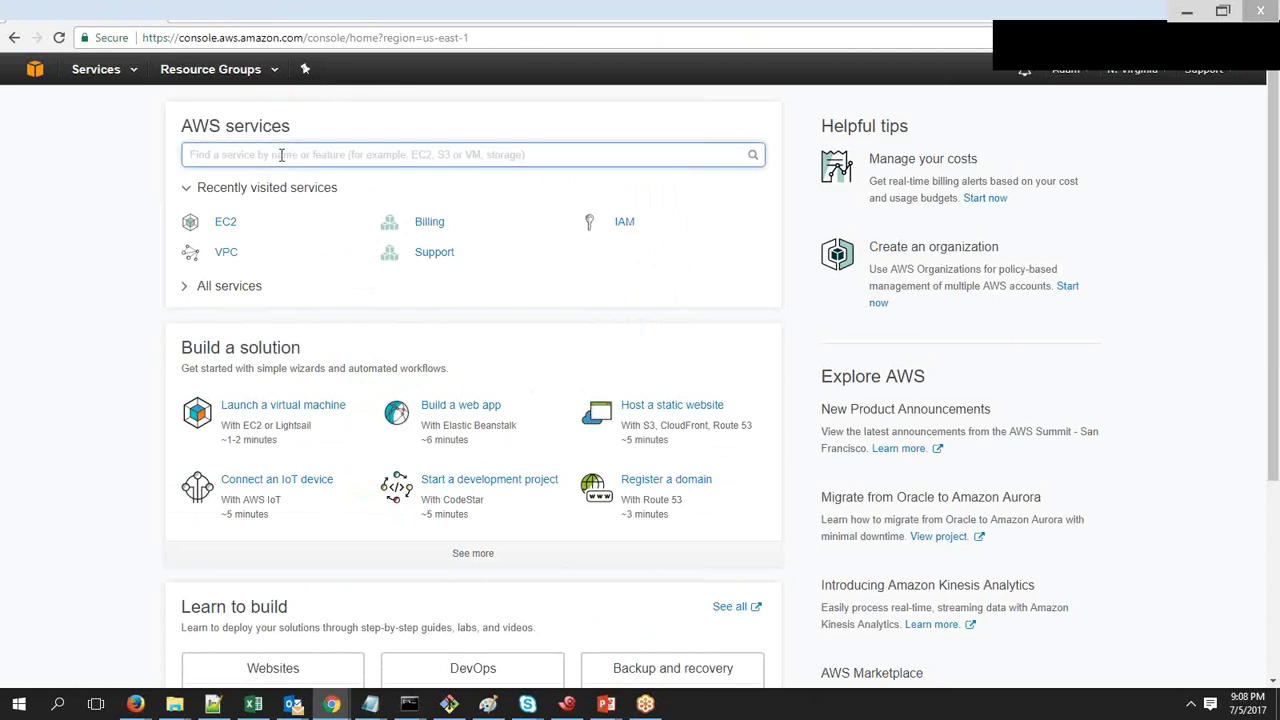
click(95, 72)
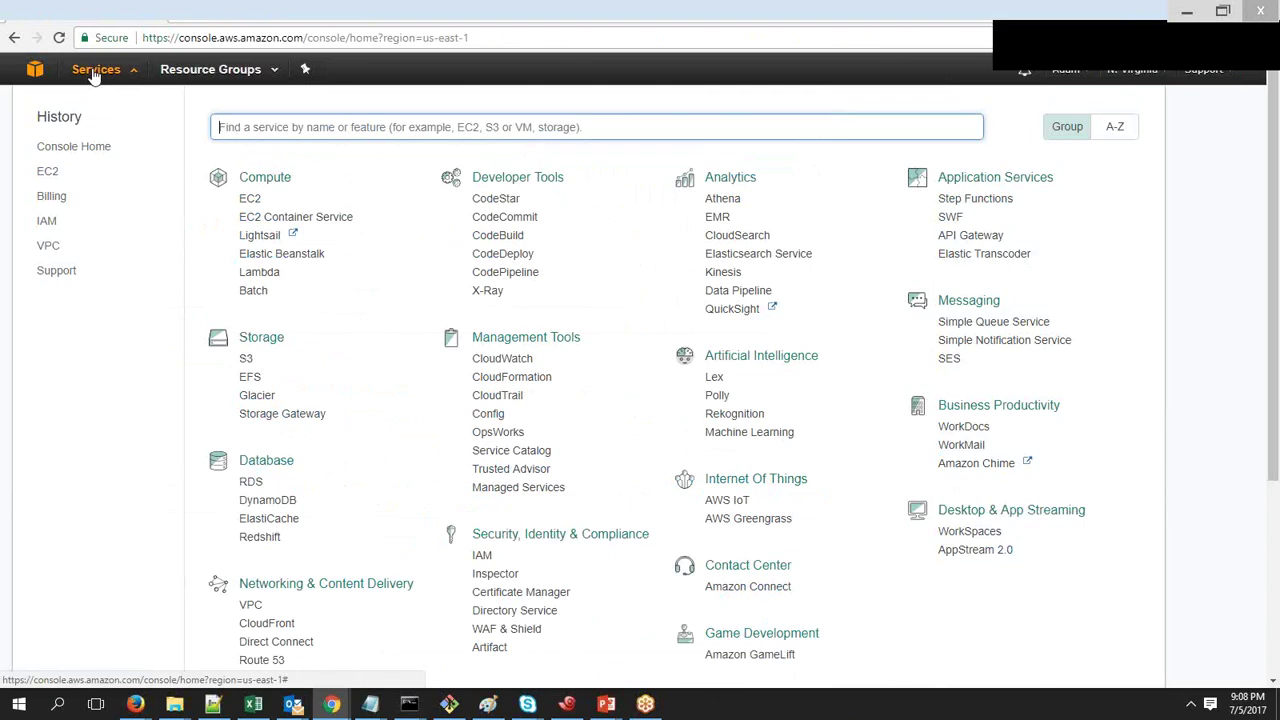
click(300, 216)
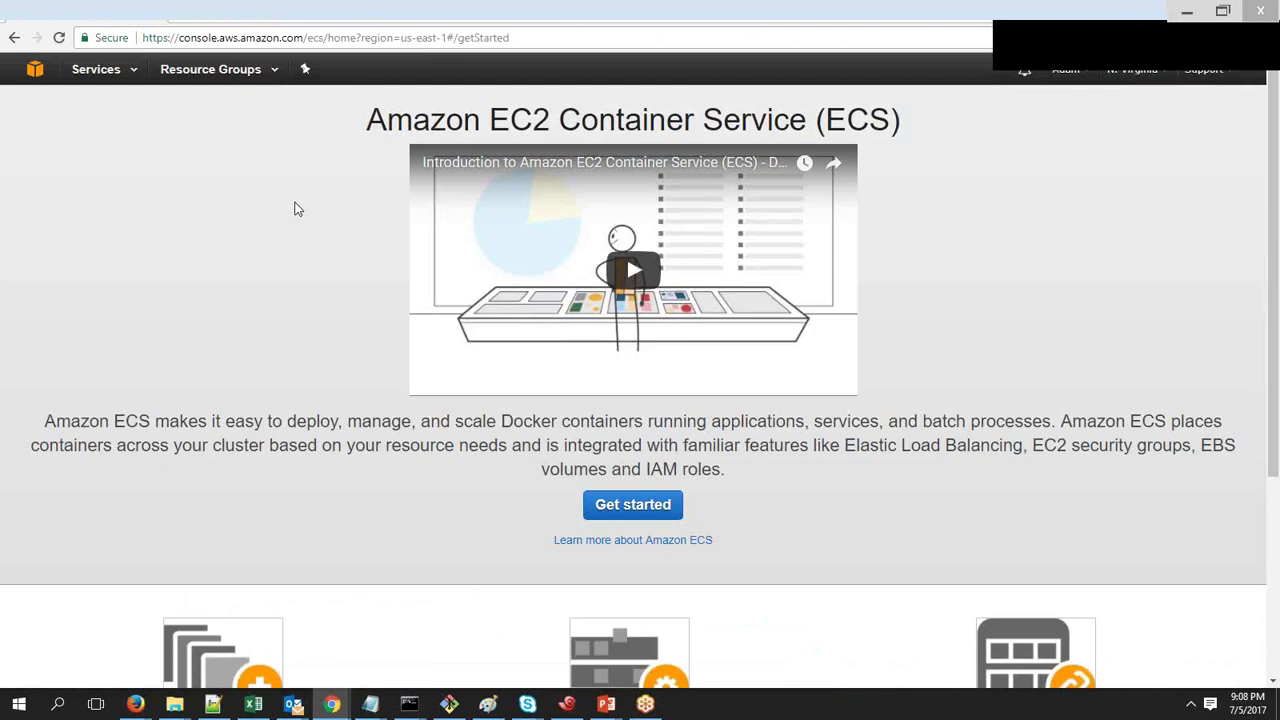
Open the EC2 service dashboard and start launching a new instance
click(96, 69)
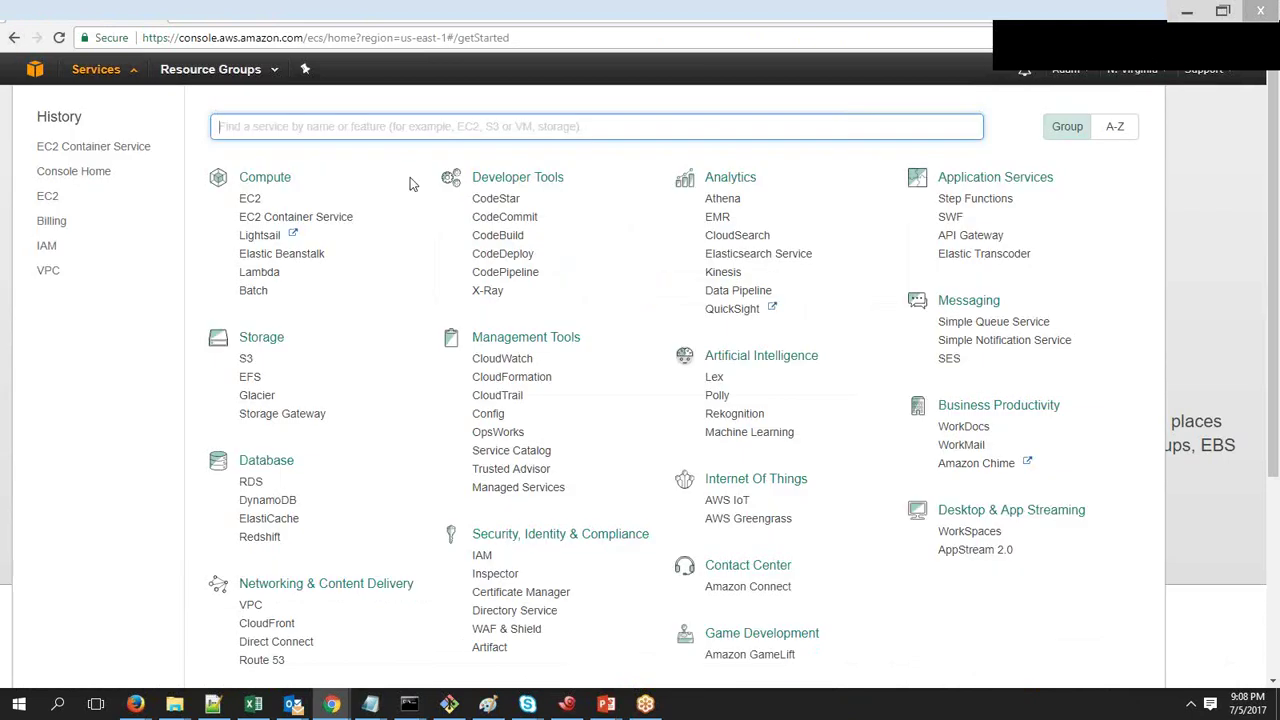
click(250, 205)
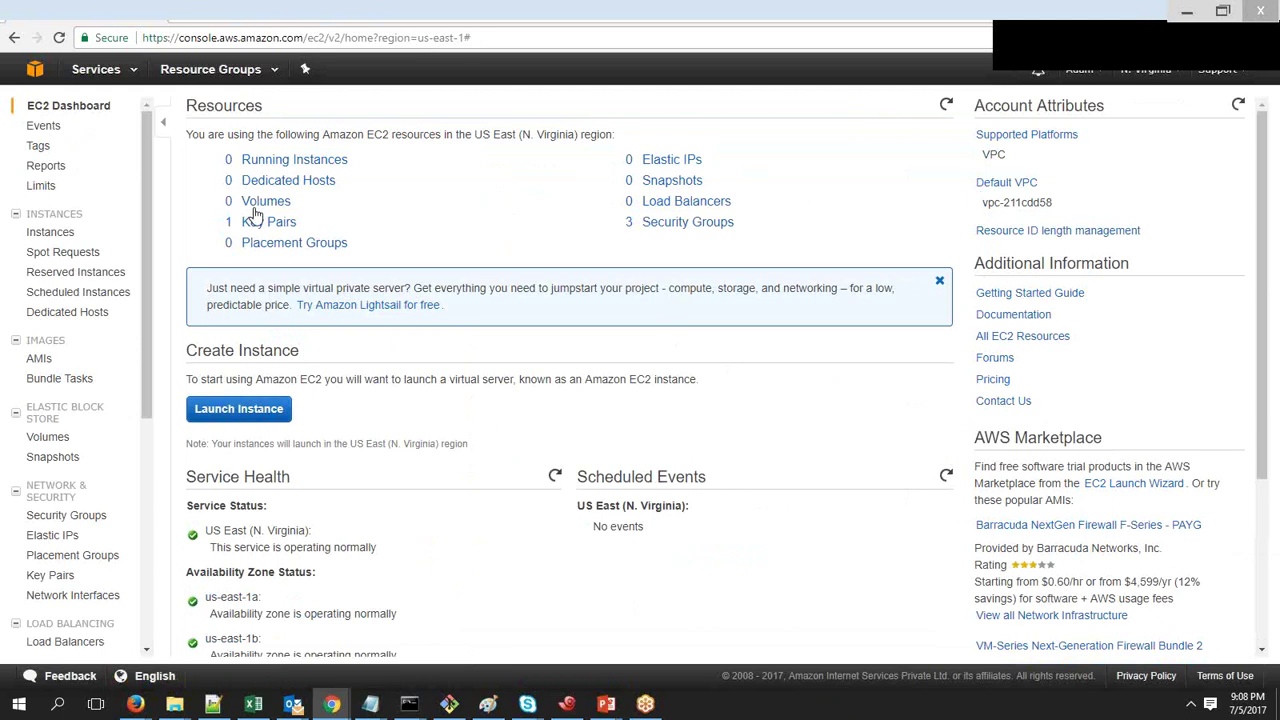
click(268, 412)
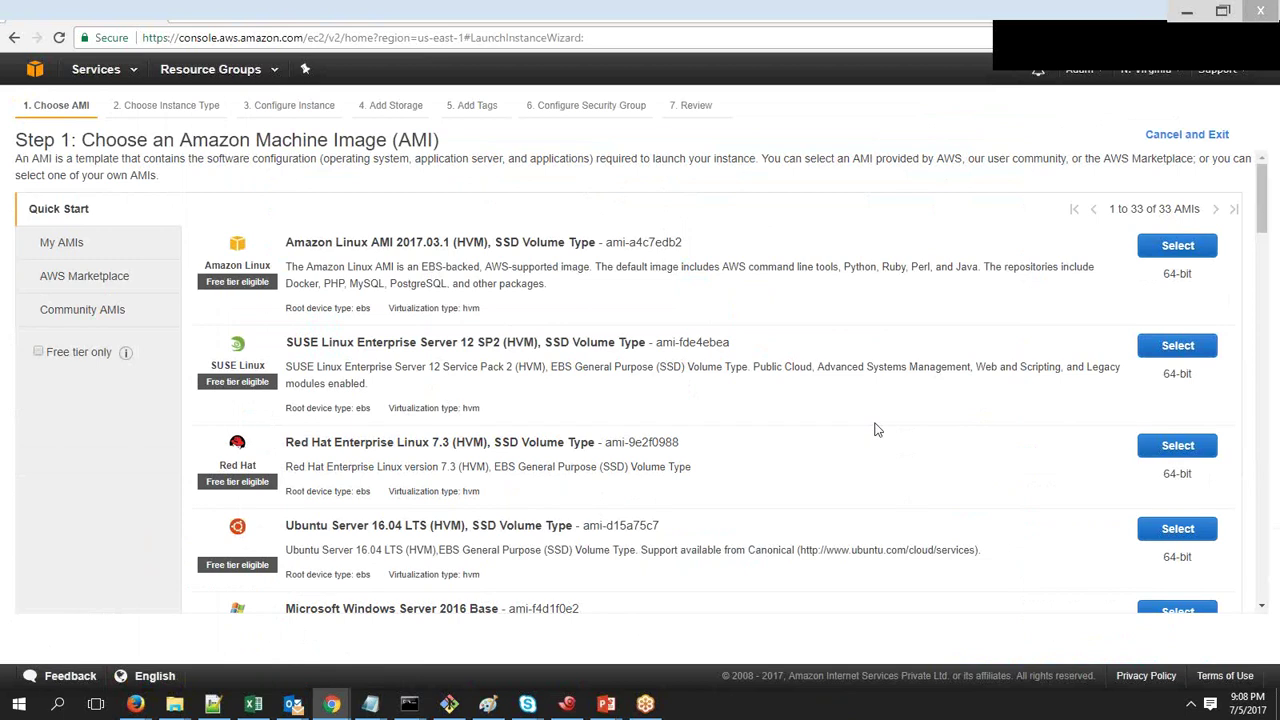
Examine the Amazon Linux AMI description, the Community AMIs and the AWS Marketplace offerings, and go back to the EC2 dashboard
drag(1265, 209, 1262, 161)
drag(553, 292, 980, 263)
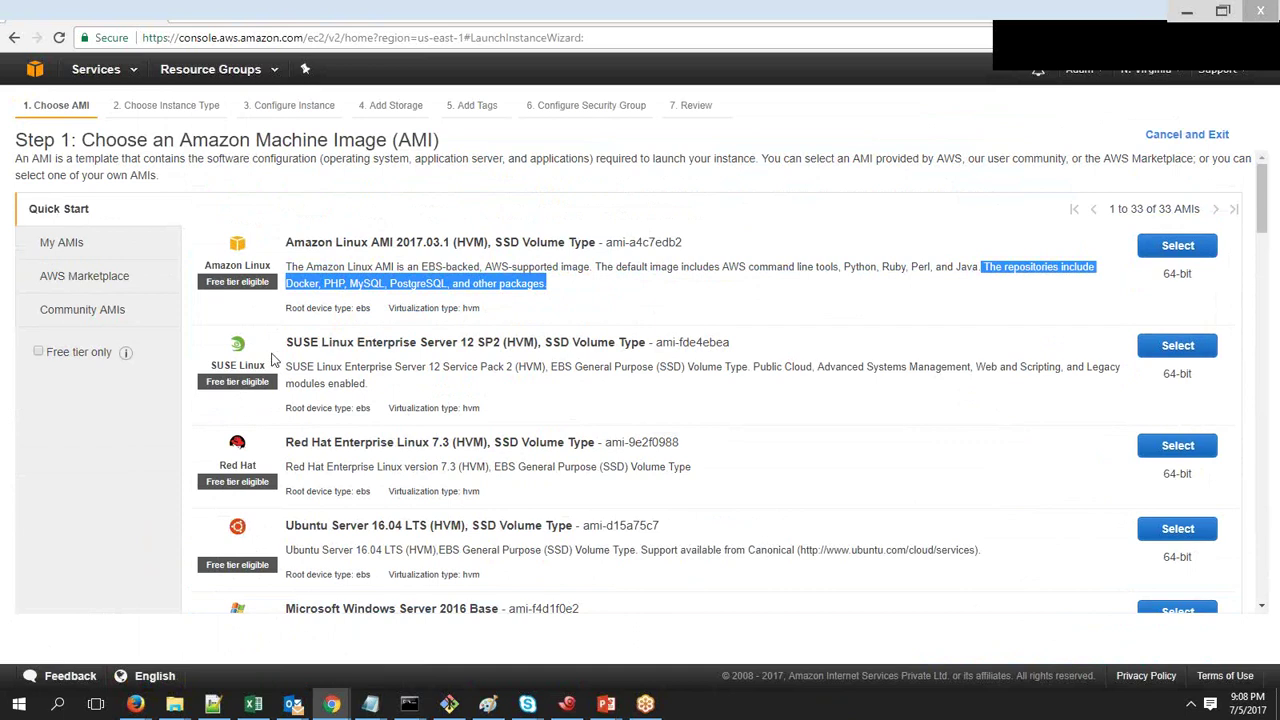
click(92, 311)
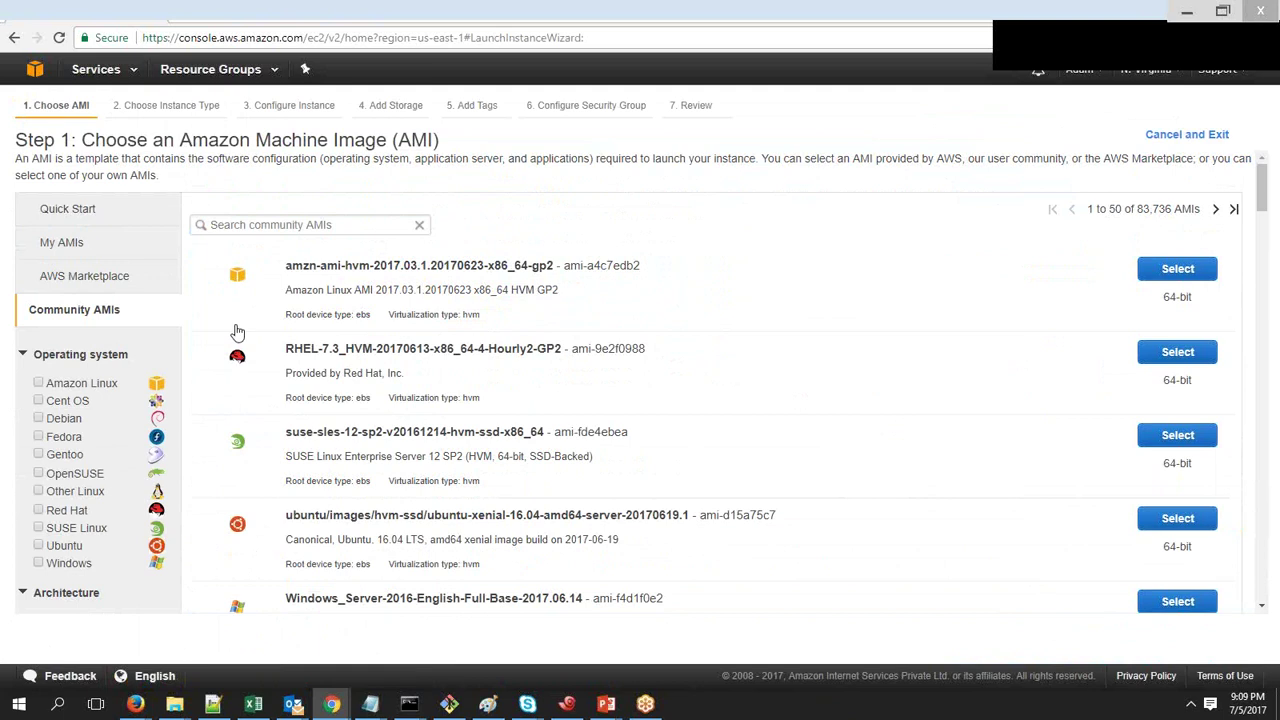
click(115, 290)
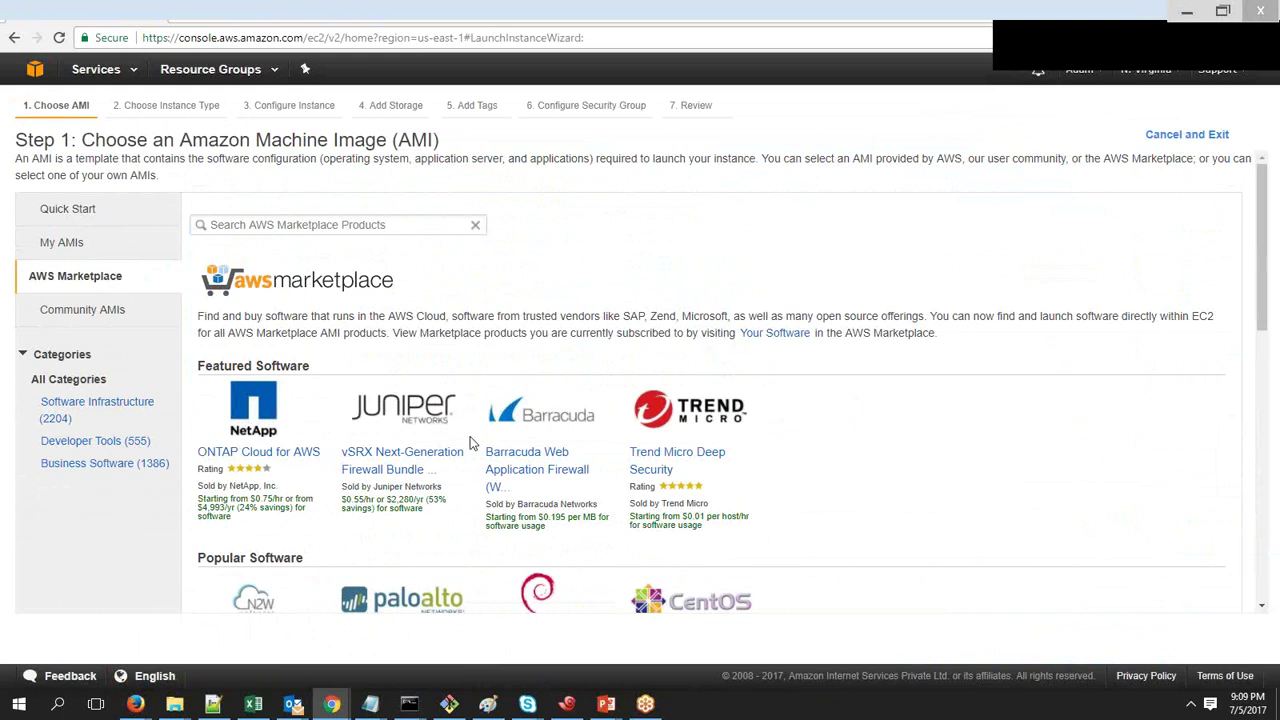
drag(1263, 258, 1274, 290)
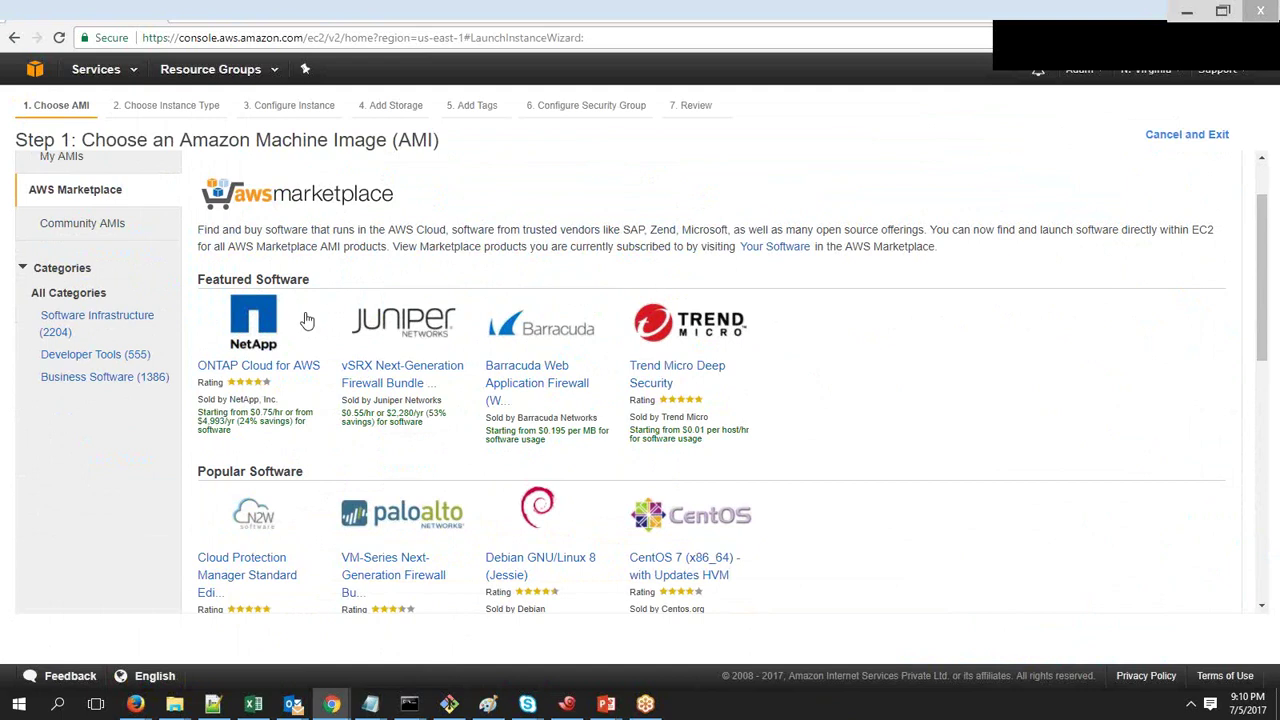
click(12, 39)
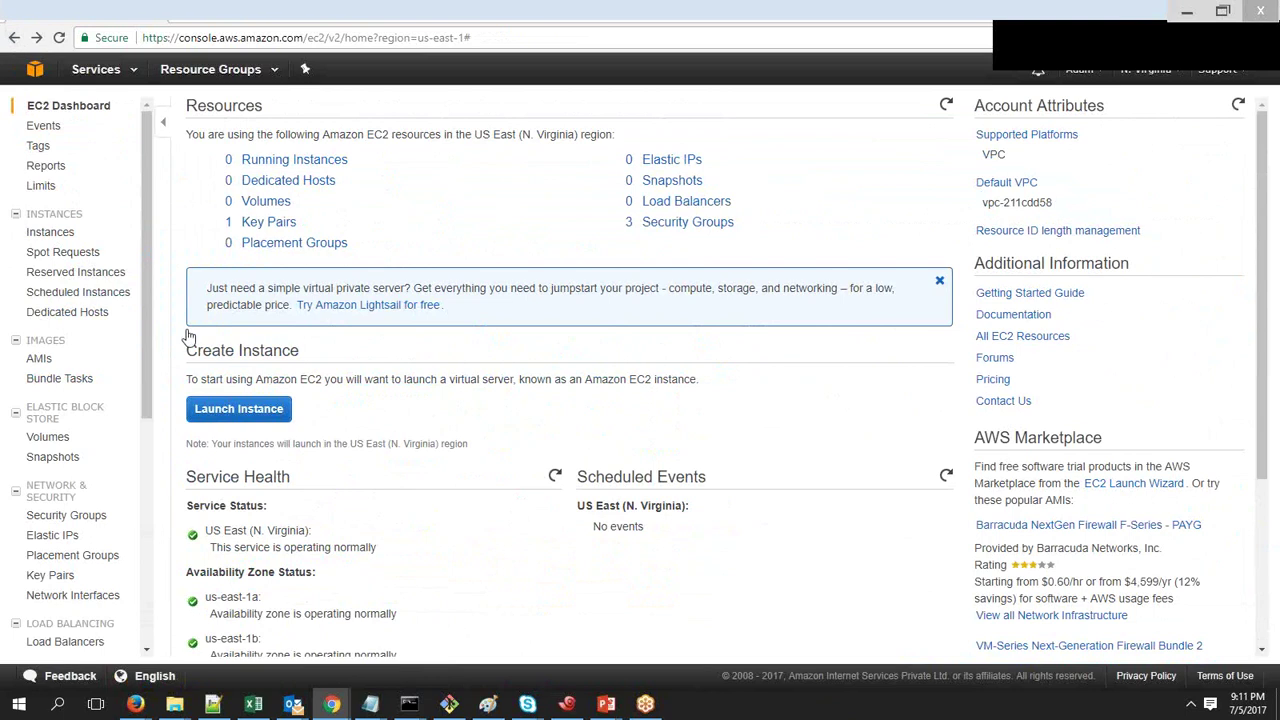
Restart the instance launch and choose the Amazon Linux AMI 2017.03.1 (HVM), SSD Volume Type
click(238, 408)
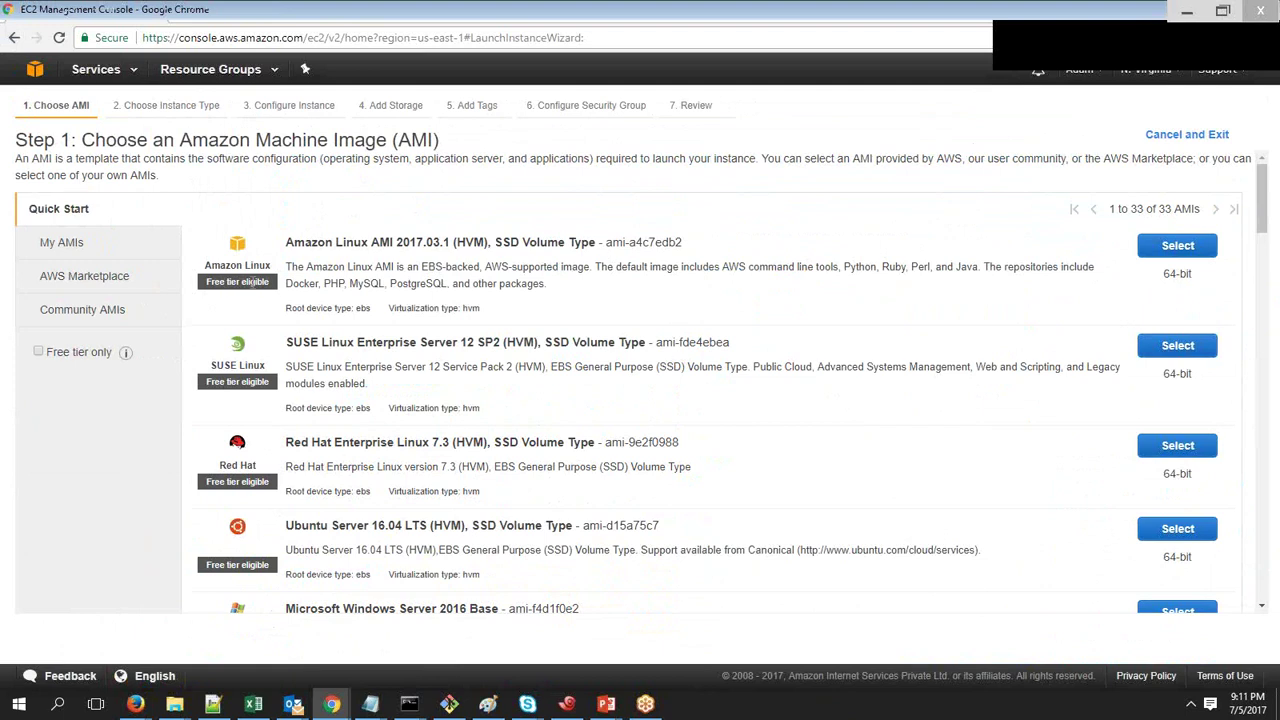
click(1187, 248)
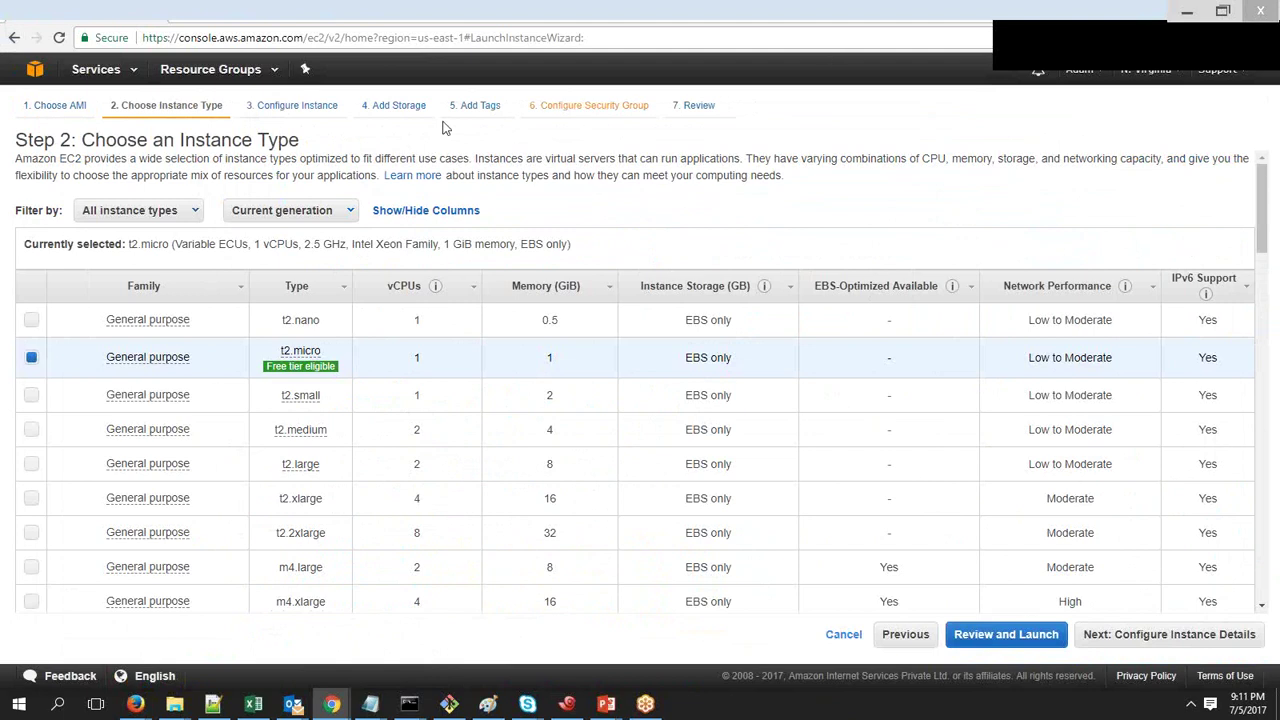
Switch to the AWS presentation in PowerPoint and show the "Step2: Instance Type?" slide
key(alt+Tab)
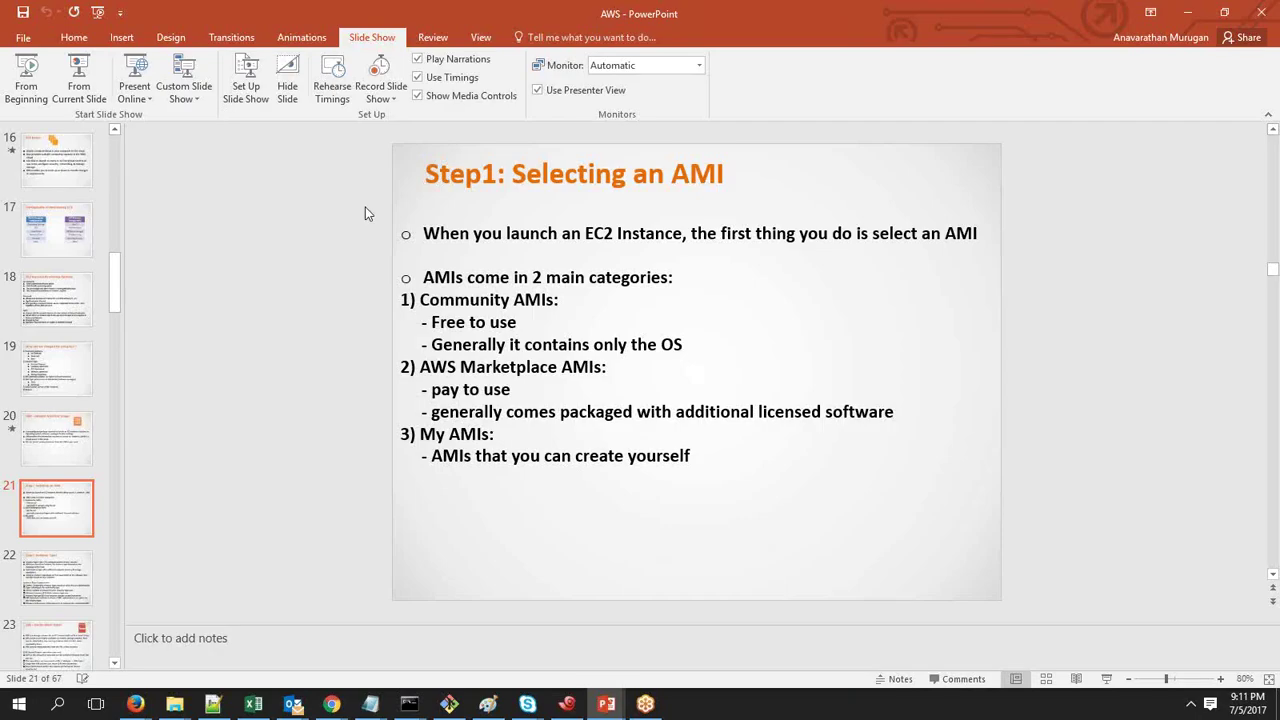
key(Page_Down)
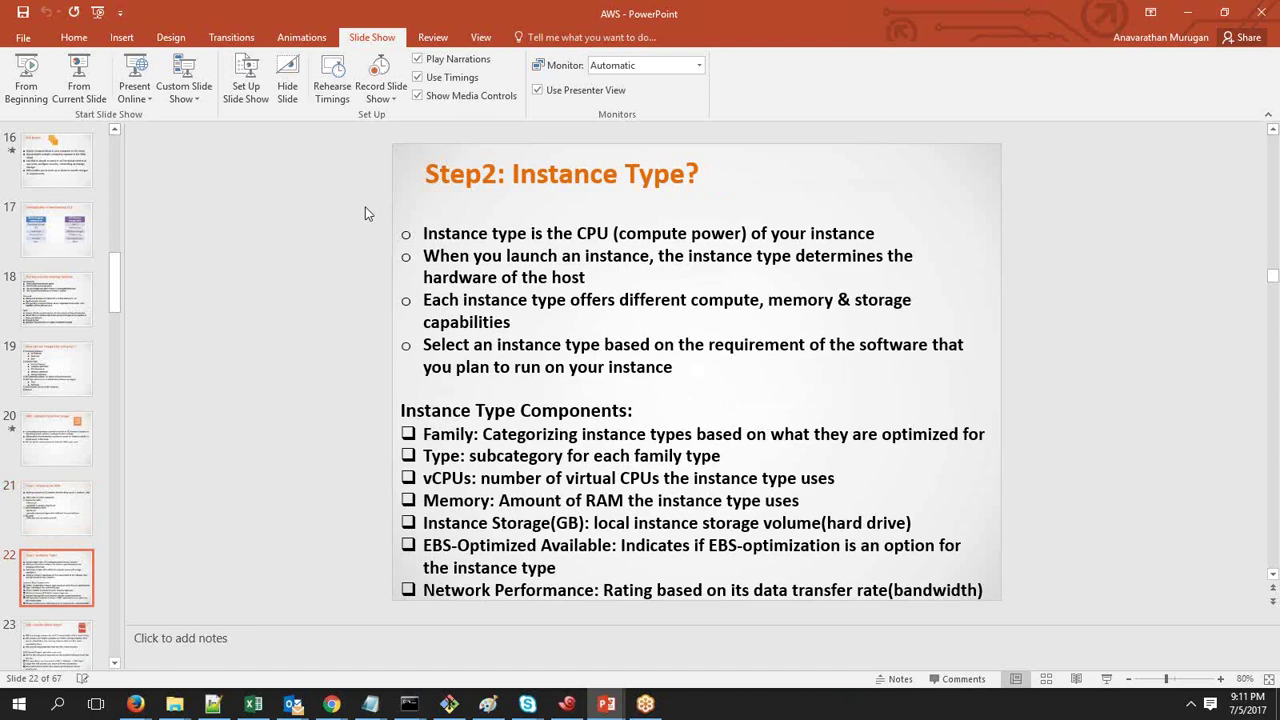
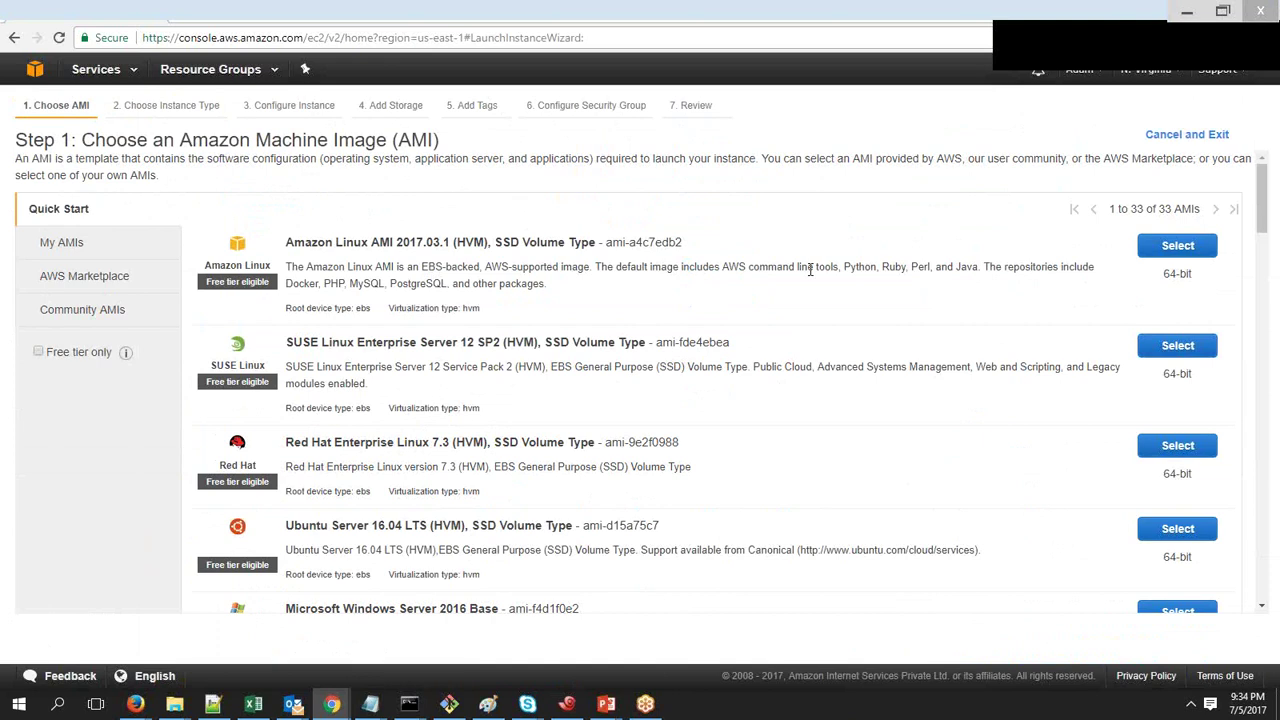
Select the Amazon Linux AMI 2017.03.1, keep the t2.micro instance type, and continue to the instance details
click(1189, 251)
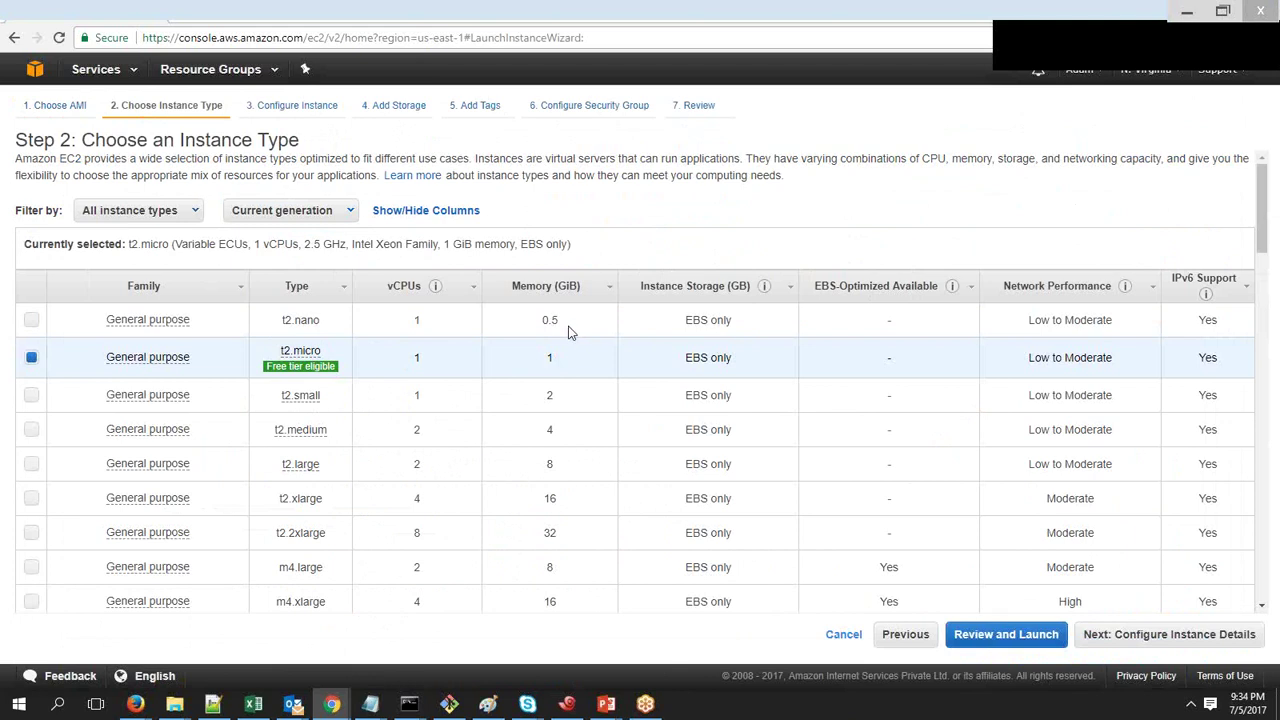
mouse_move(282, 348)
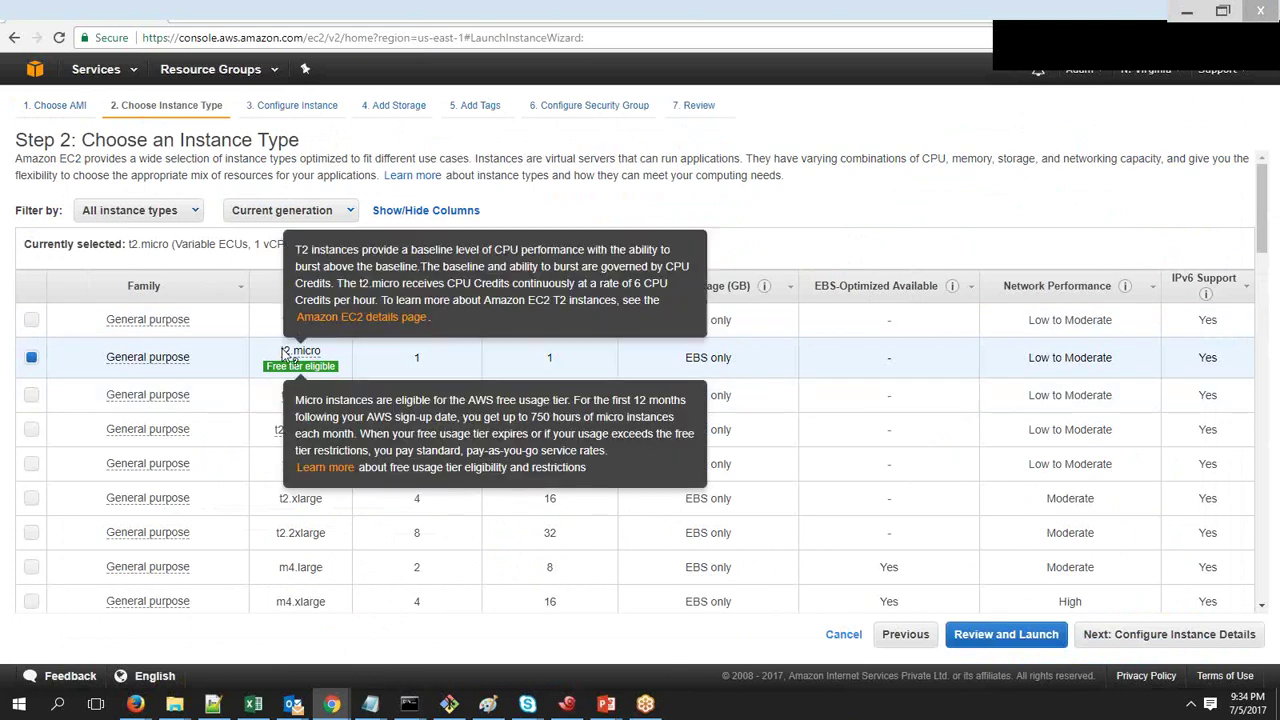
click(1160, 628)
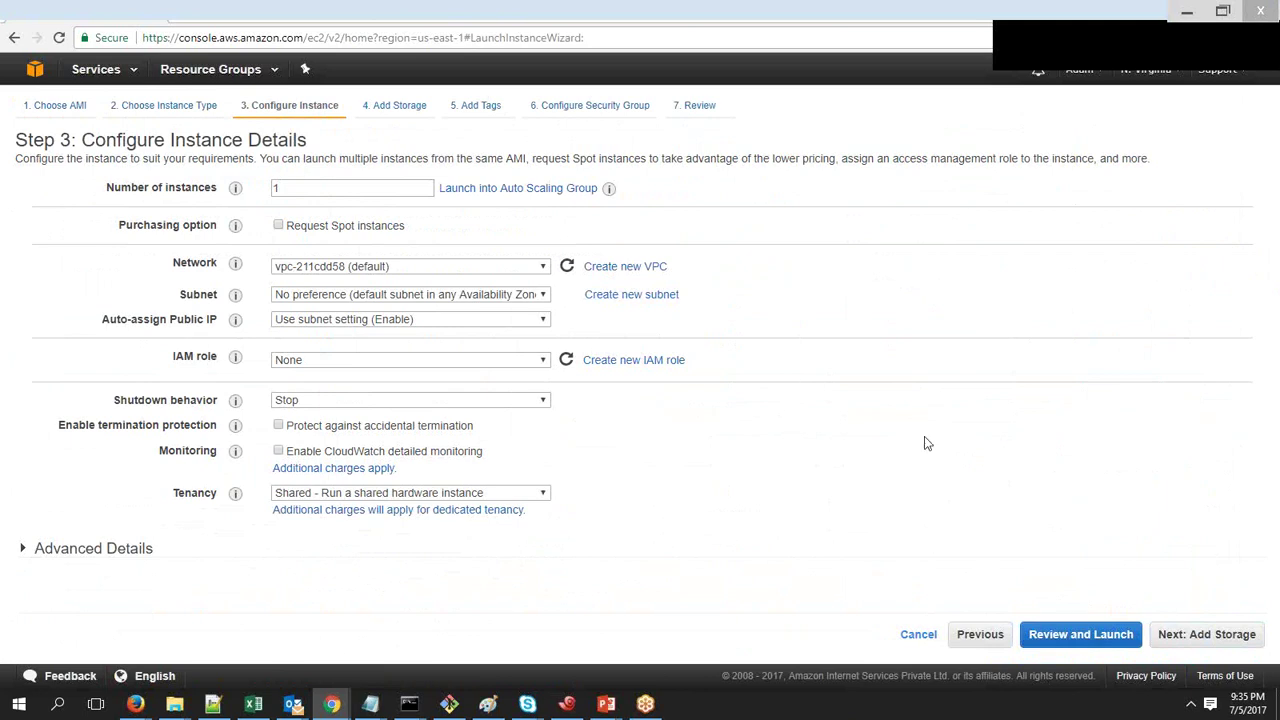
Keep the default instance details, General Purpose SSD (GP2) root volume and empty tags, and proceed to the security group configuration
click(1240, 625)
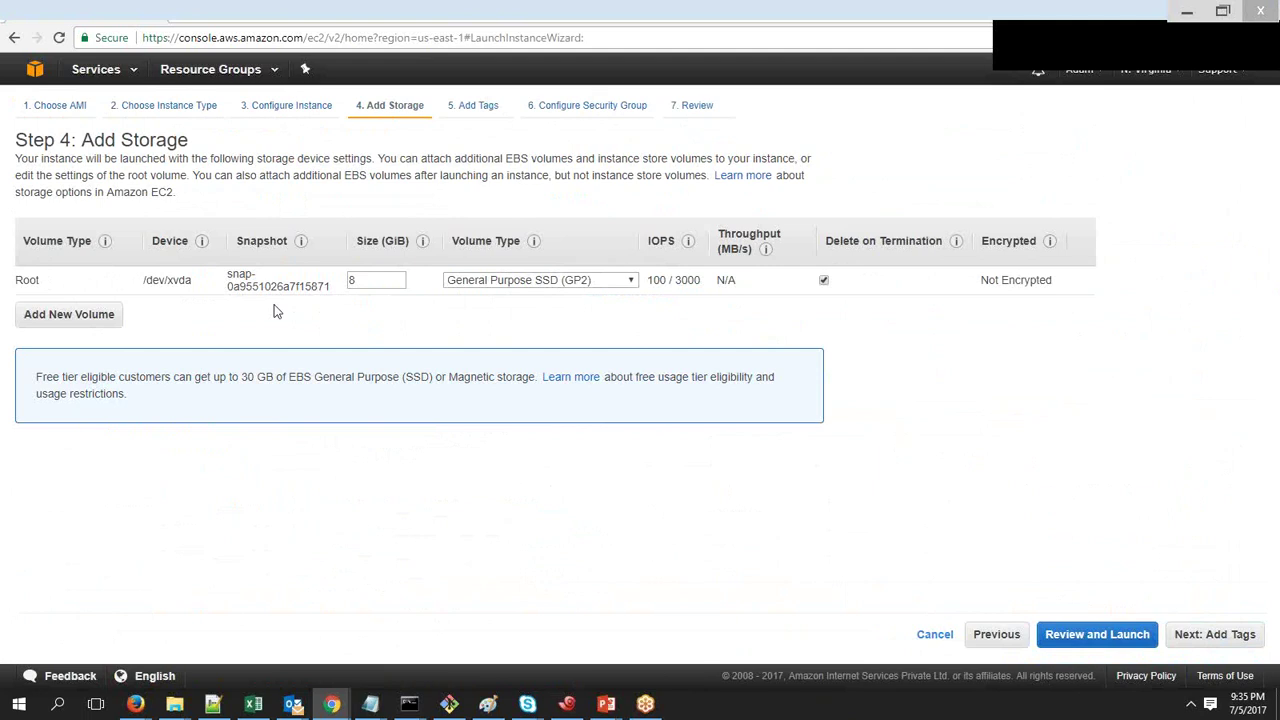
click(609, 280)
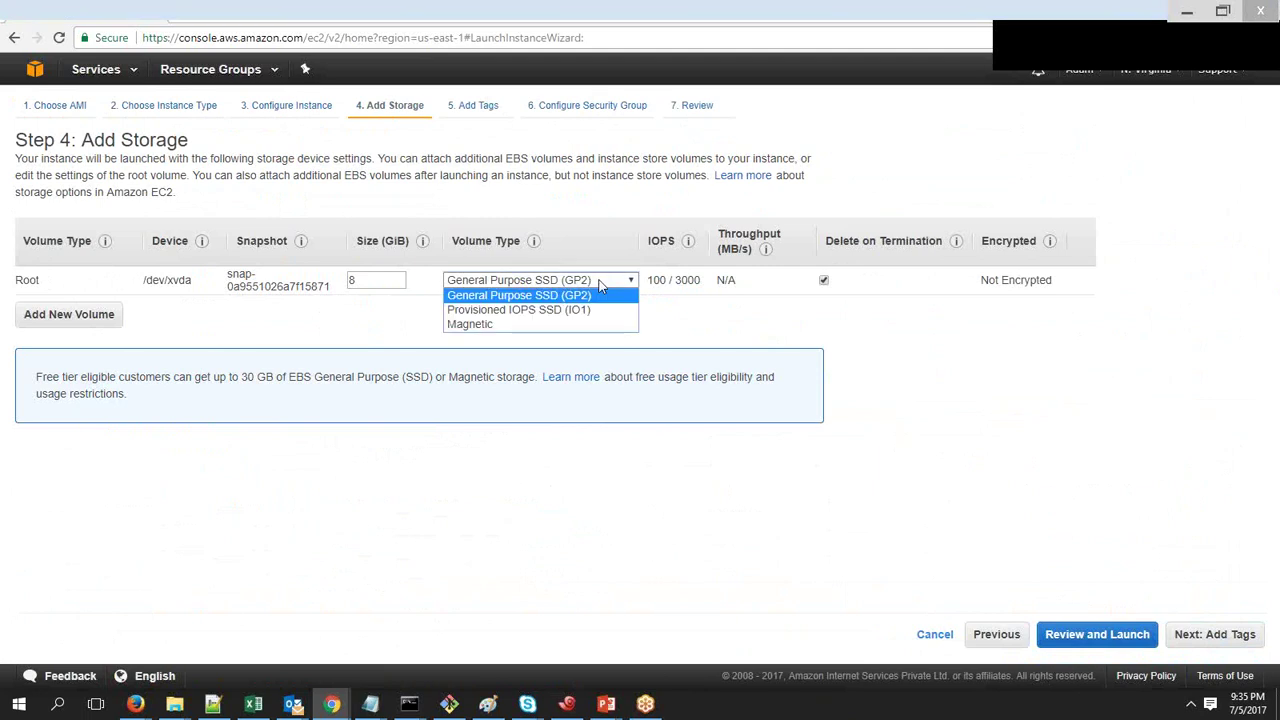
click(660, 320)
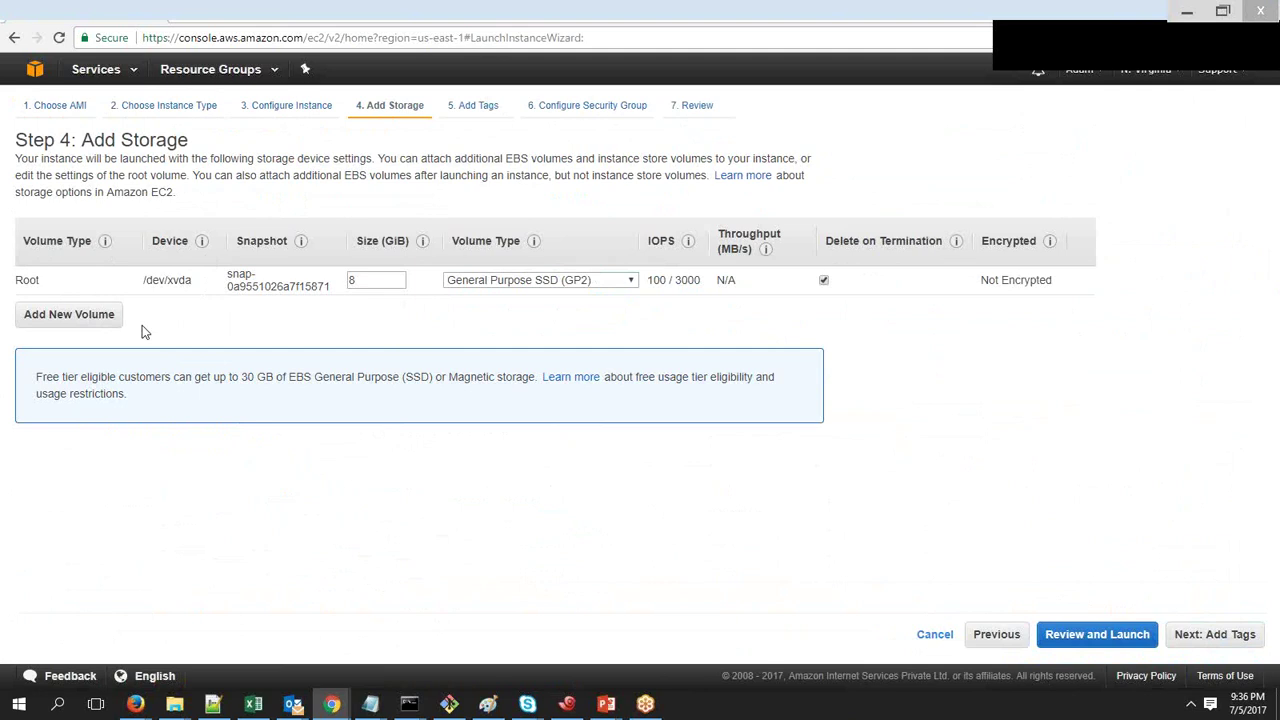
click(1193, 641)
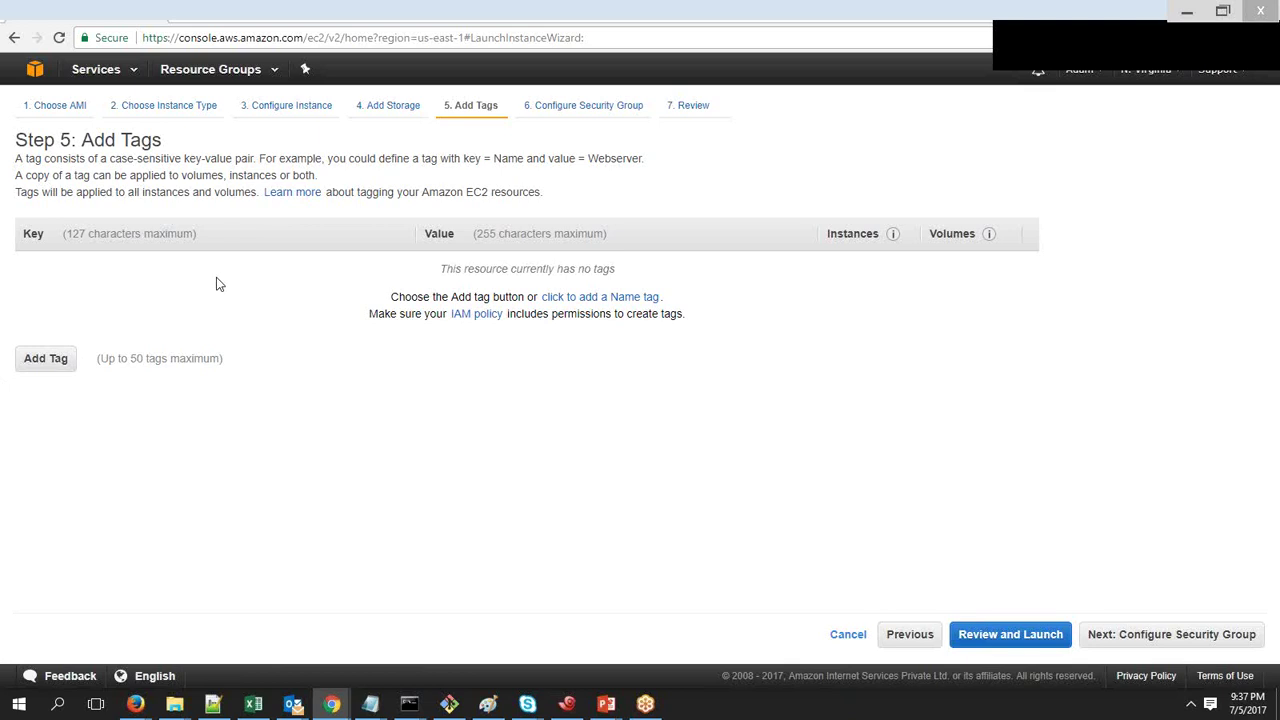
click(1163, 634)
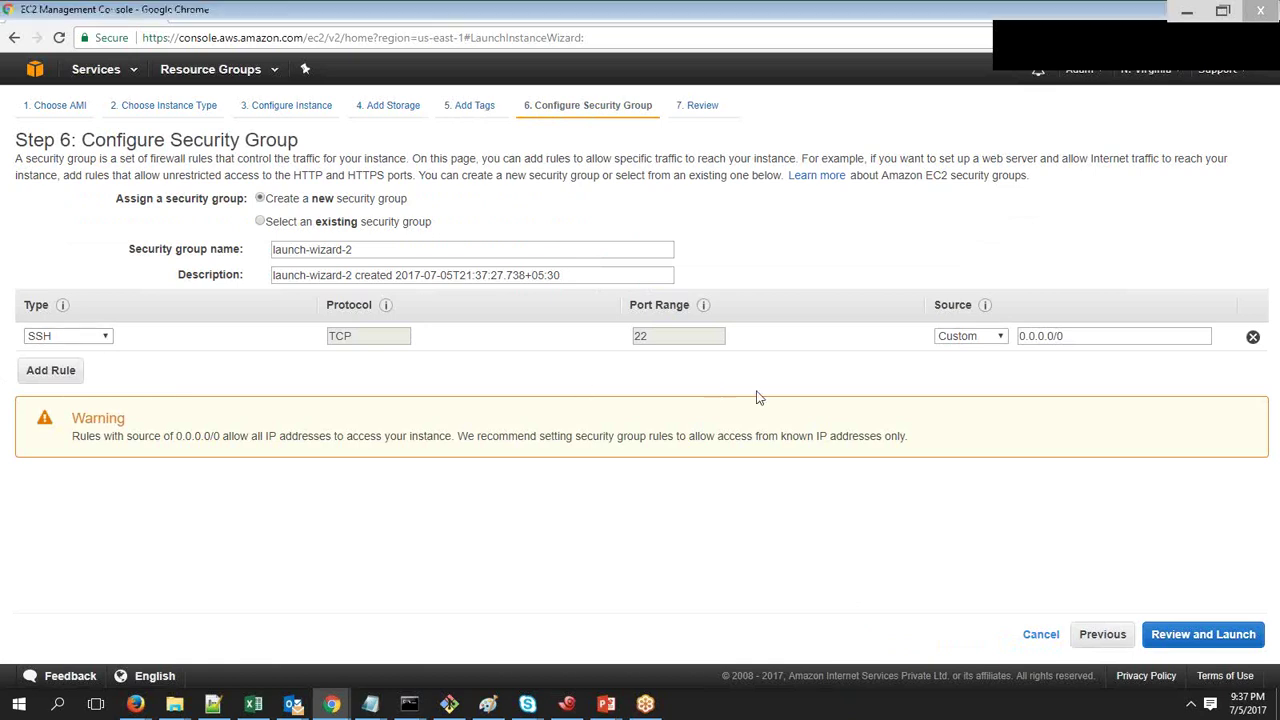
Assign the existing default VPC security group to the instance and proceed to the launch review
click(103, 337)
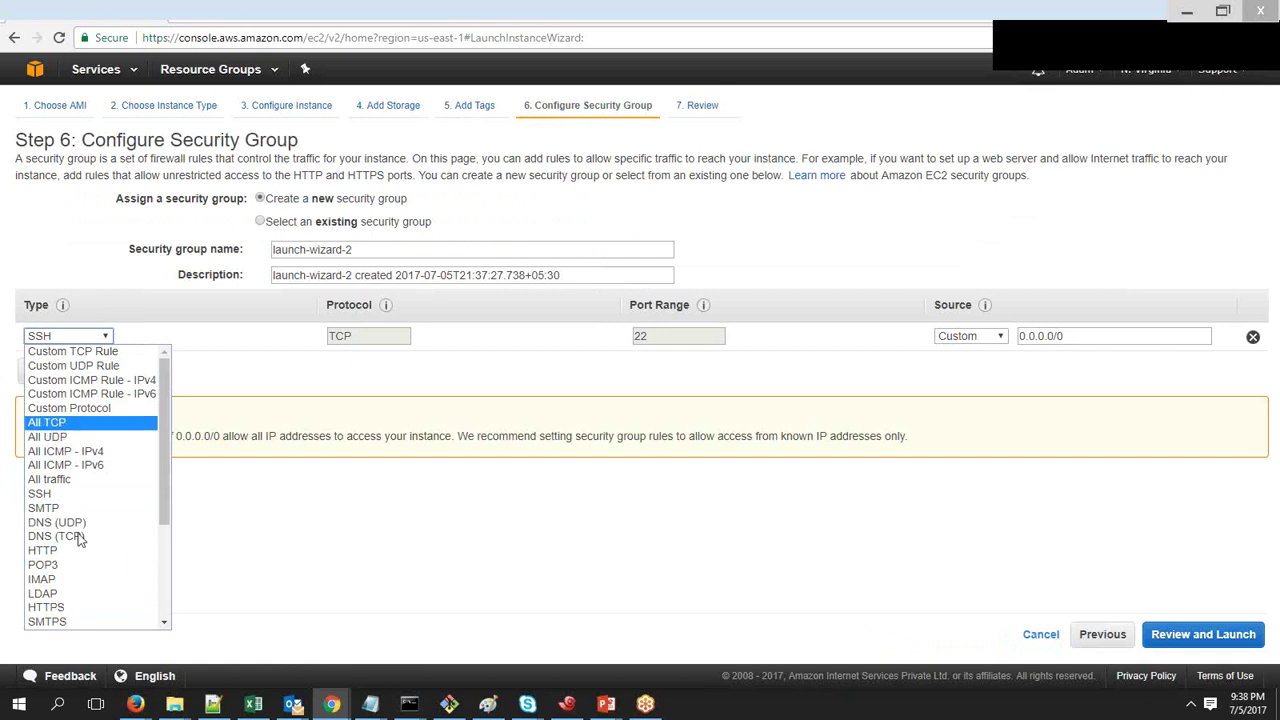
click(246, 506)
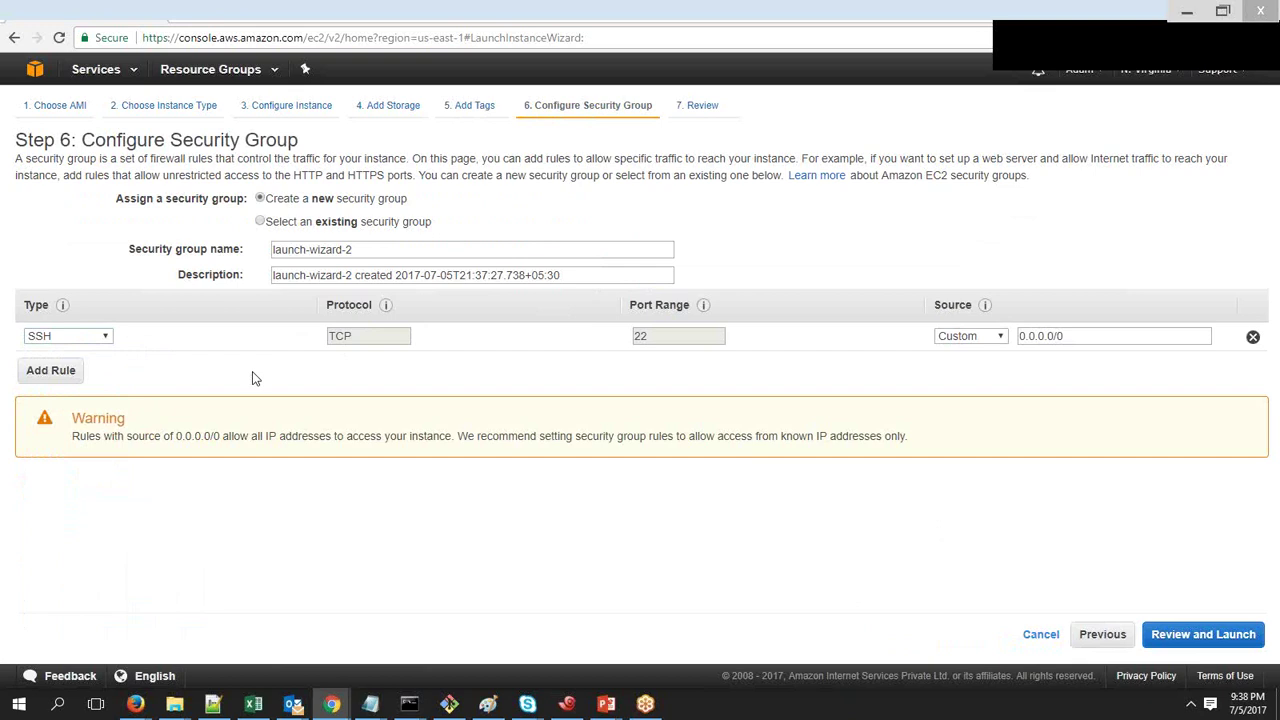
click(260, 222)
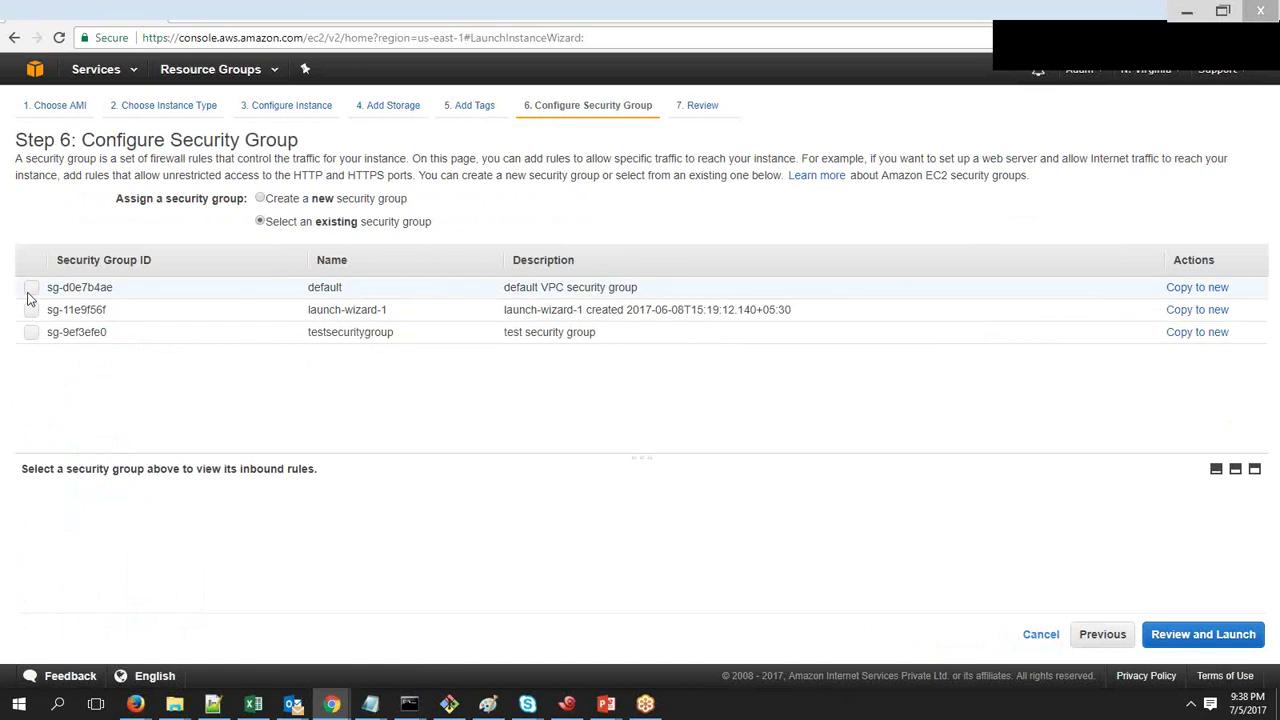
click(31, 290)
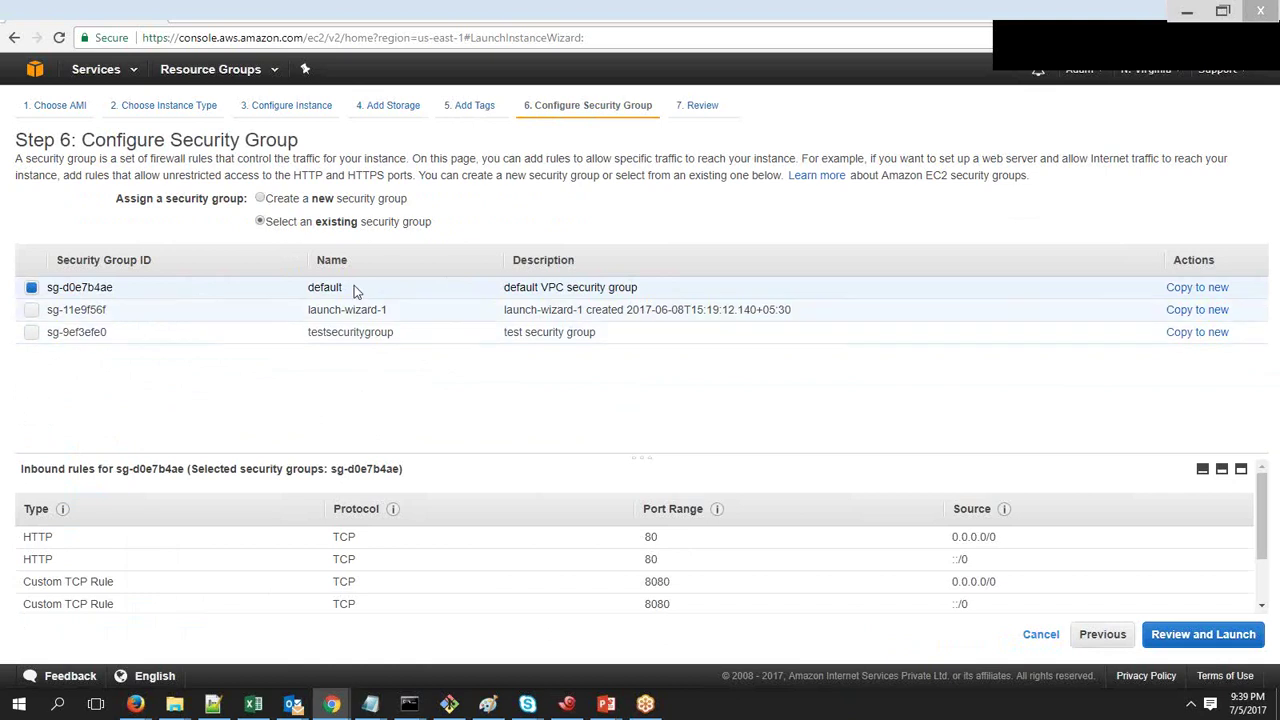
click(1203, 634)
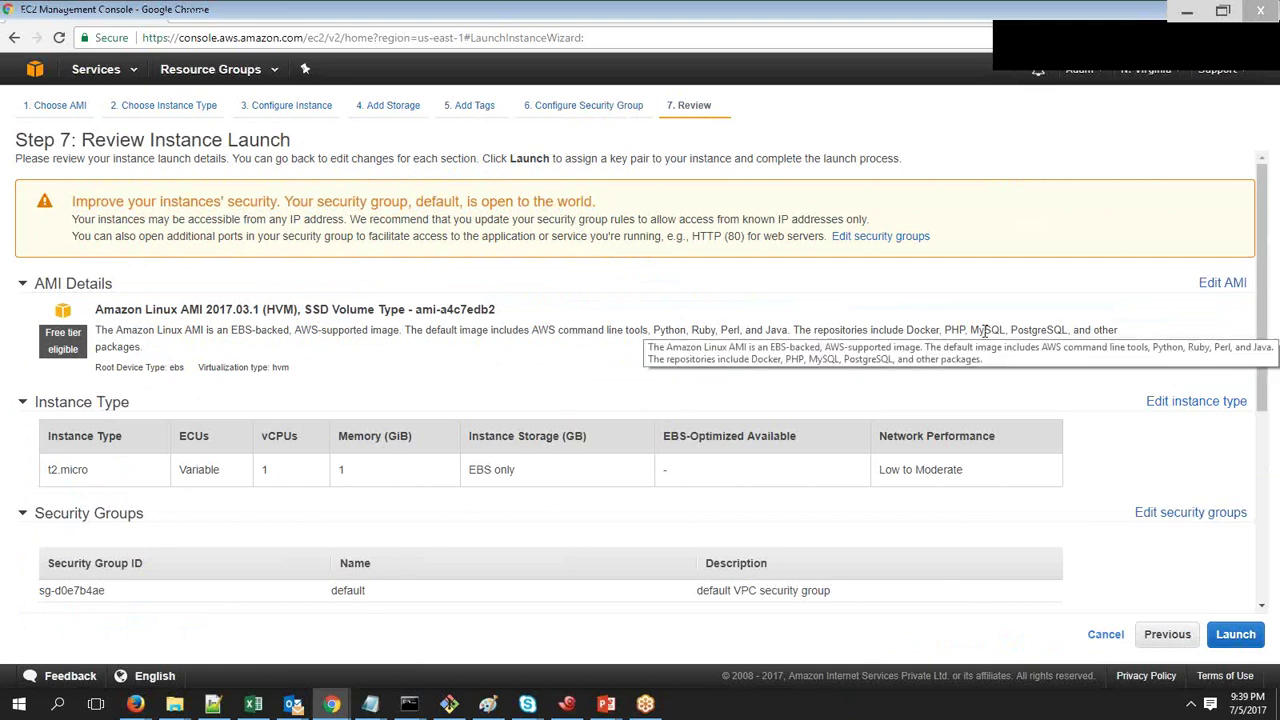
Review the instance type, the security group's inbound rules and the expanded instance details before launching
drag(1261, 288, 1256, 373)
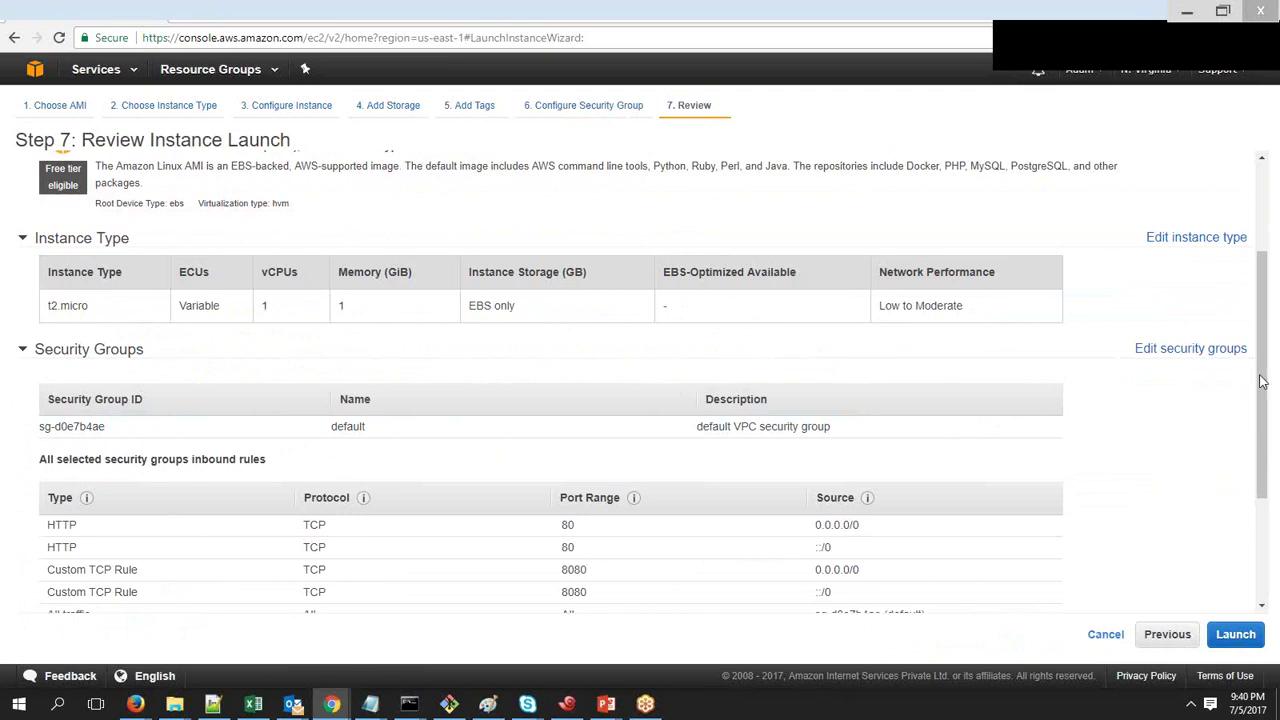
drag(1264, 382, 1273, 519)
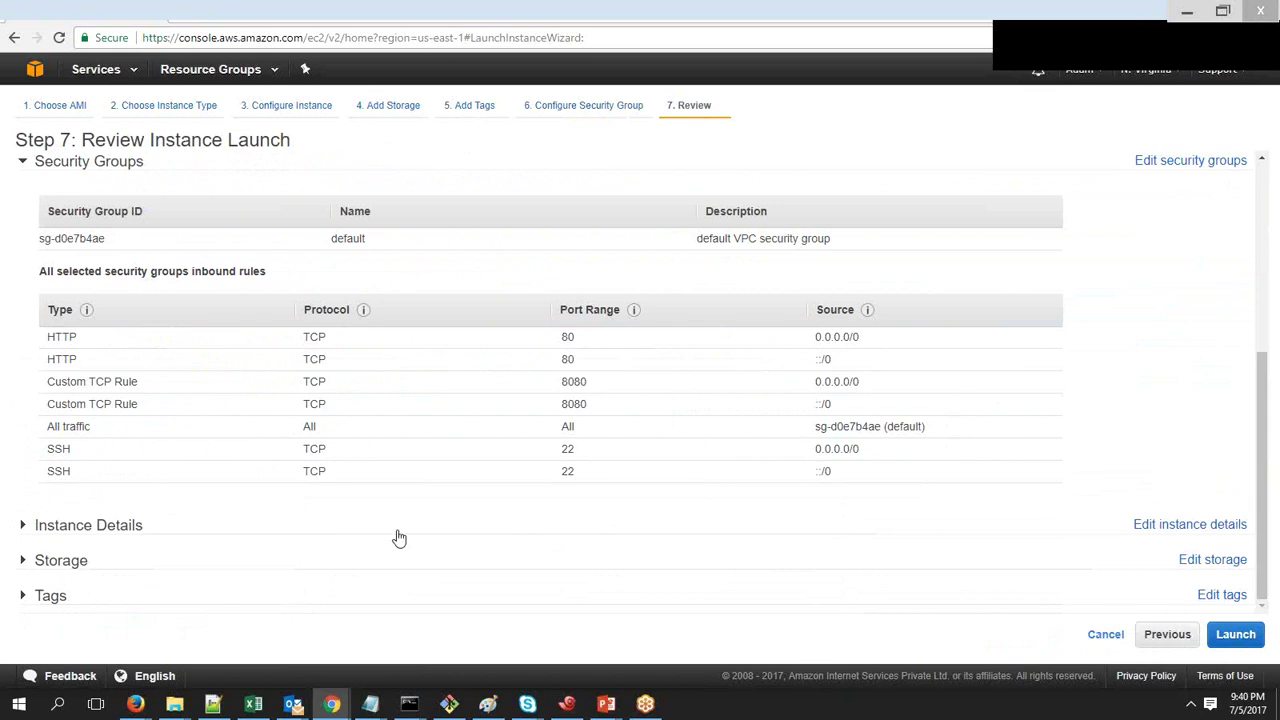
click(103, 533)
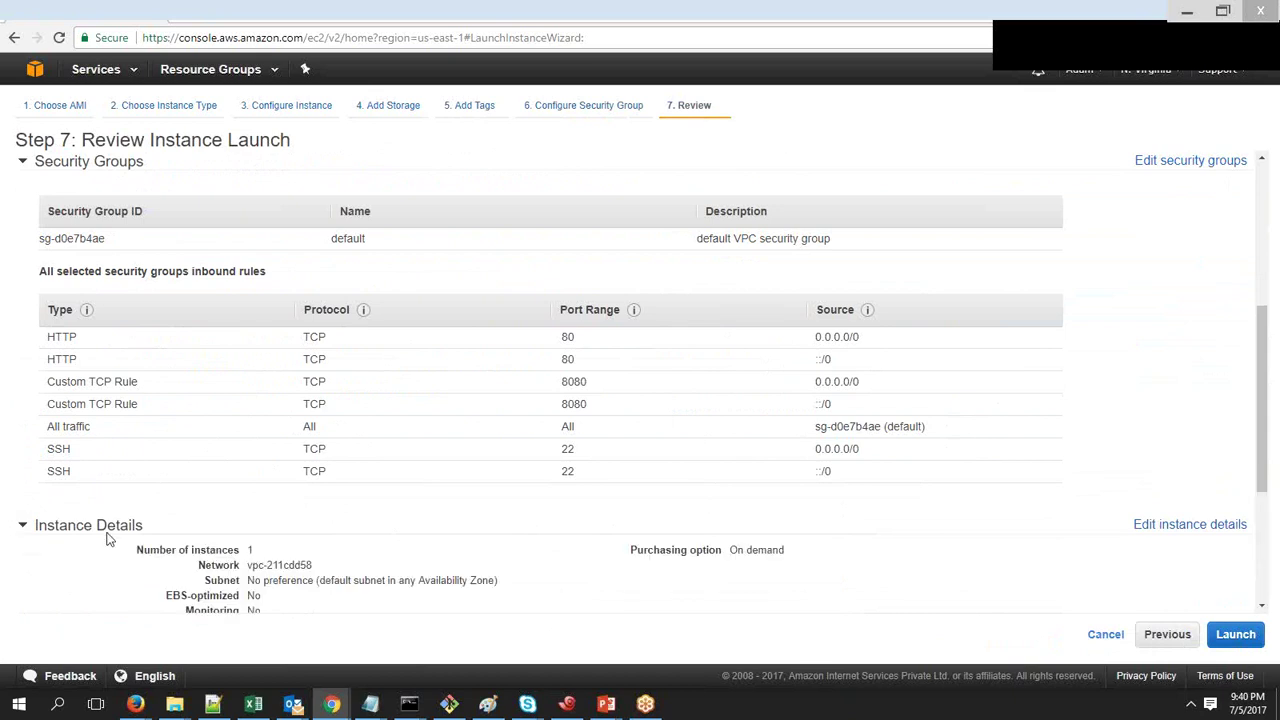
drag(1262, 422, 1262, 462)
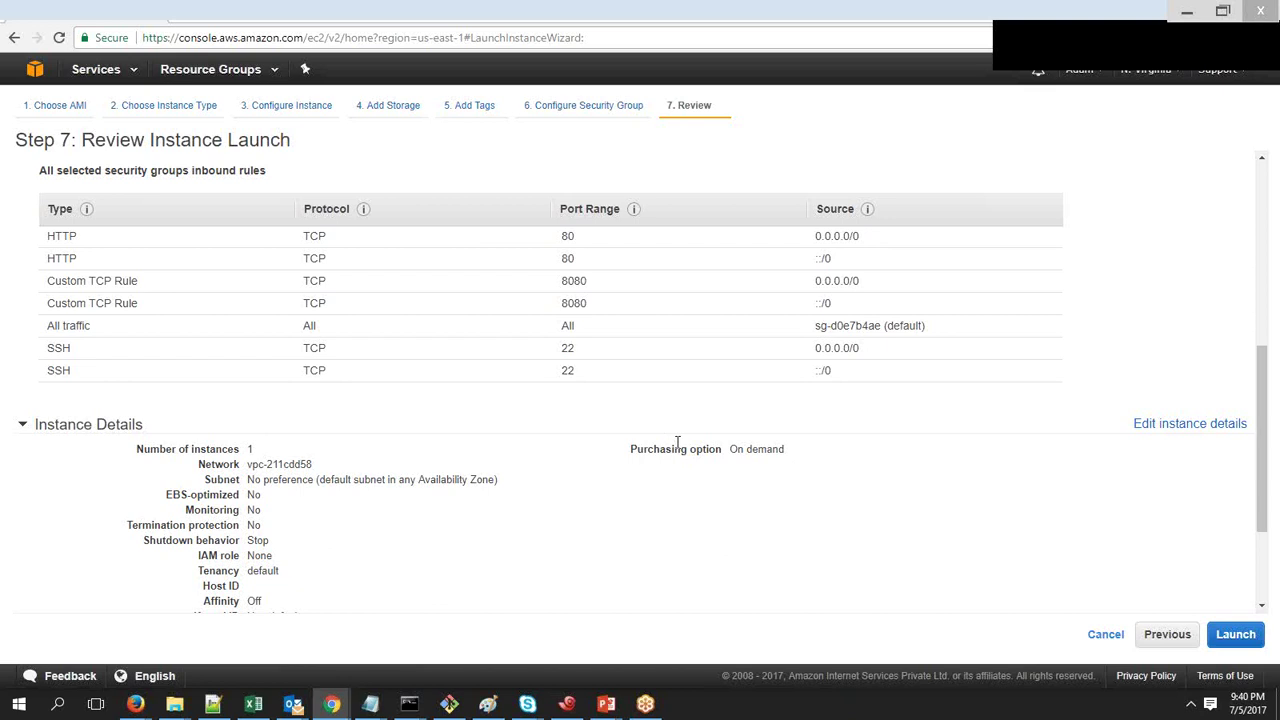
drag(1266, 472, 1266, 540)
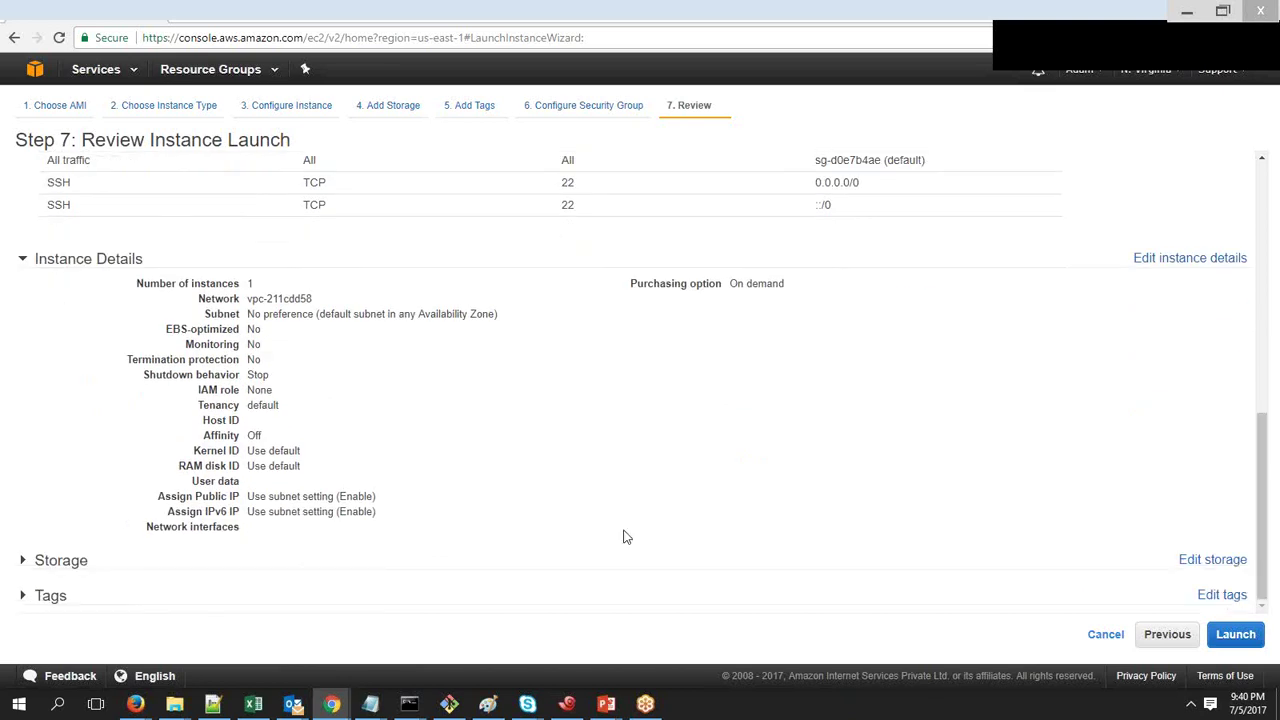
Expand the storage details in the launch review and proceed to the key pair selection
click(85, 563)
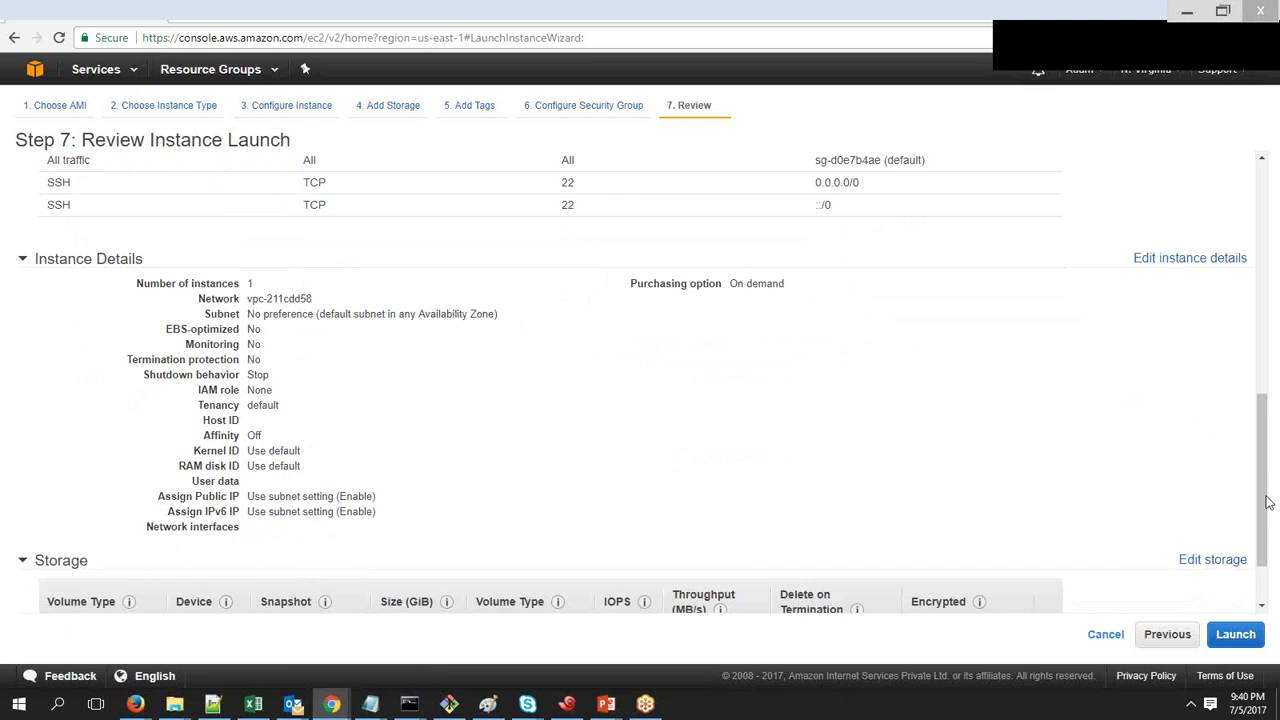
drag(1268, 502, 1267, 534)
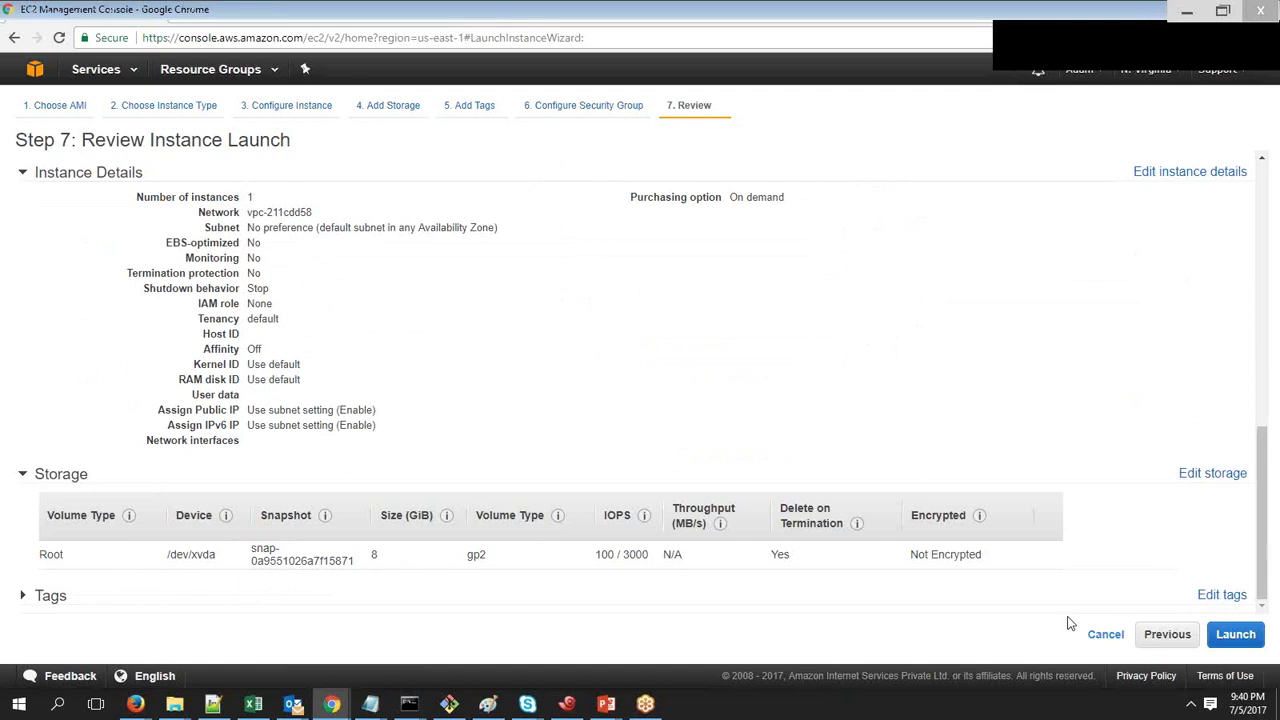
click(1240, 636)
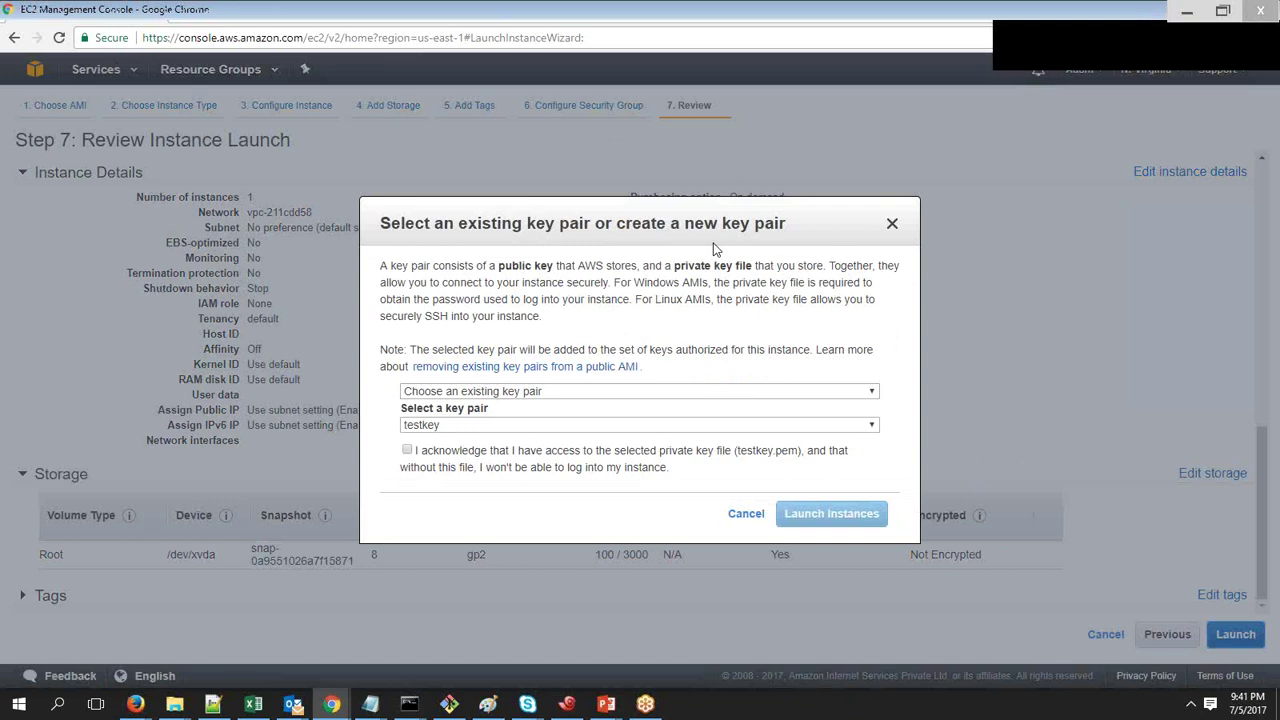
click(575, 391)
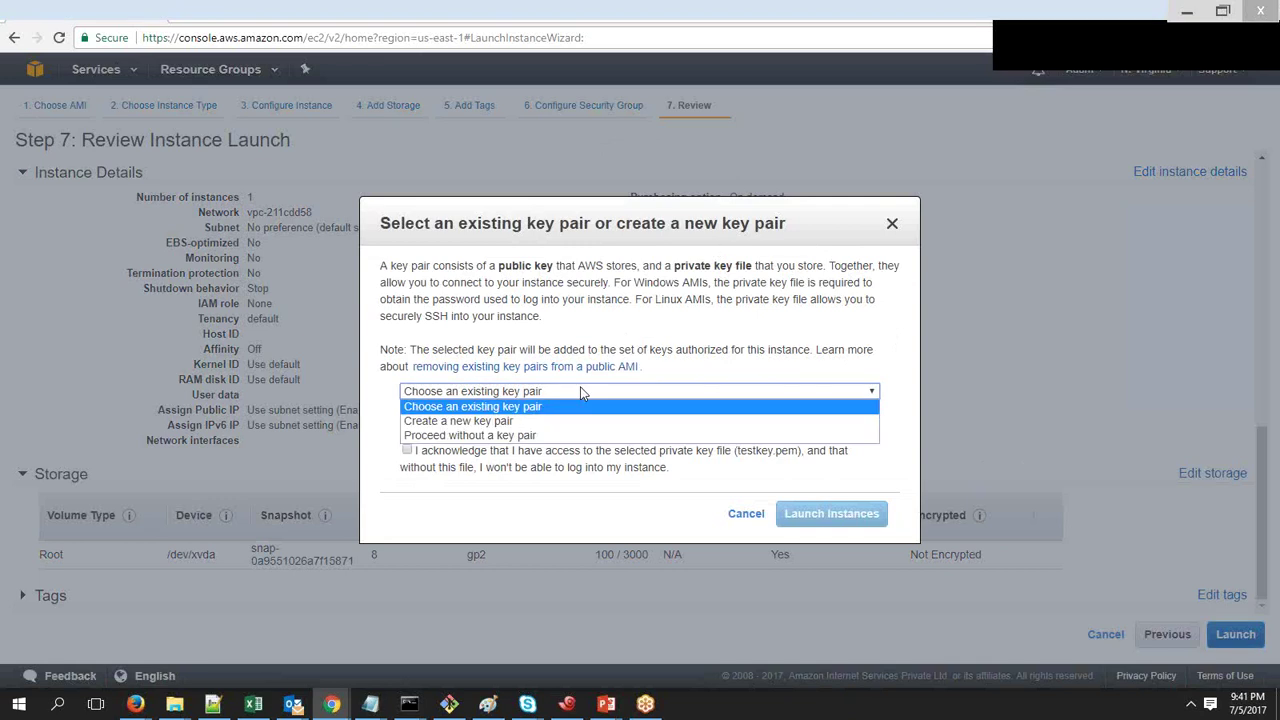
click(530, 422)
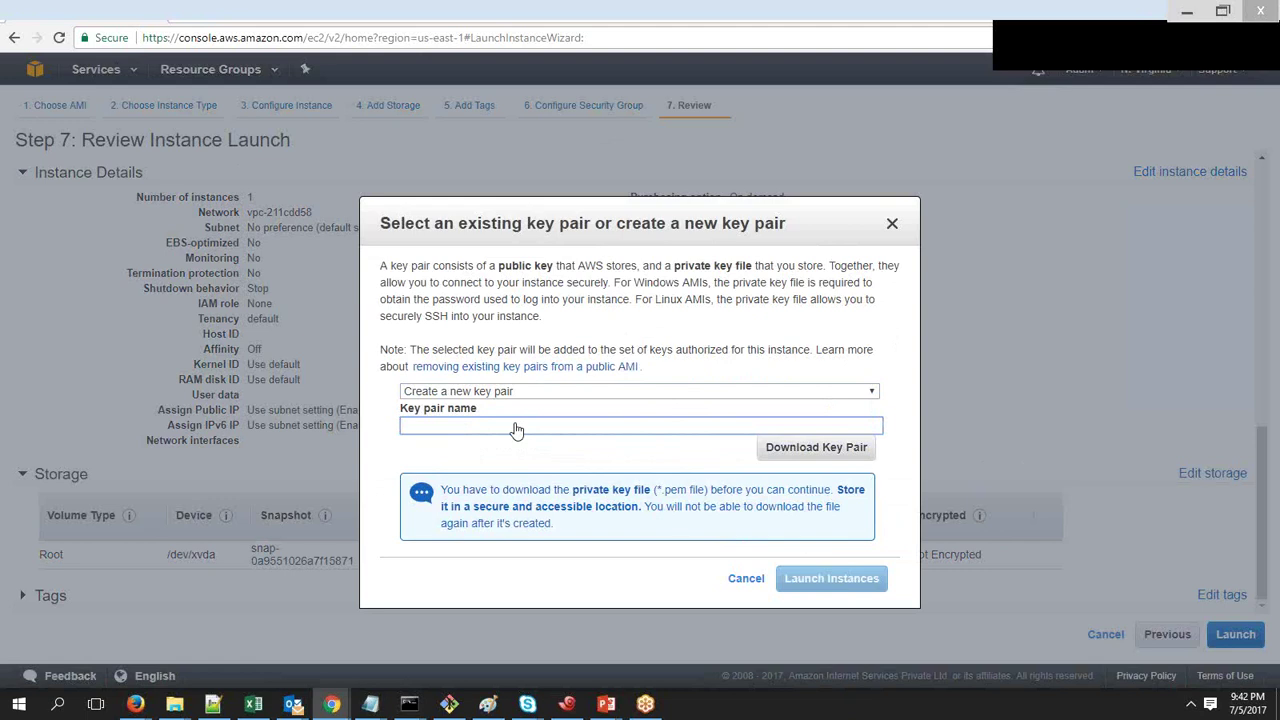
click(734, 393)
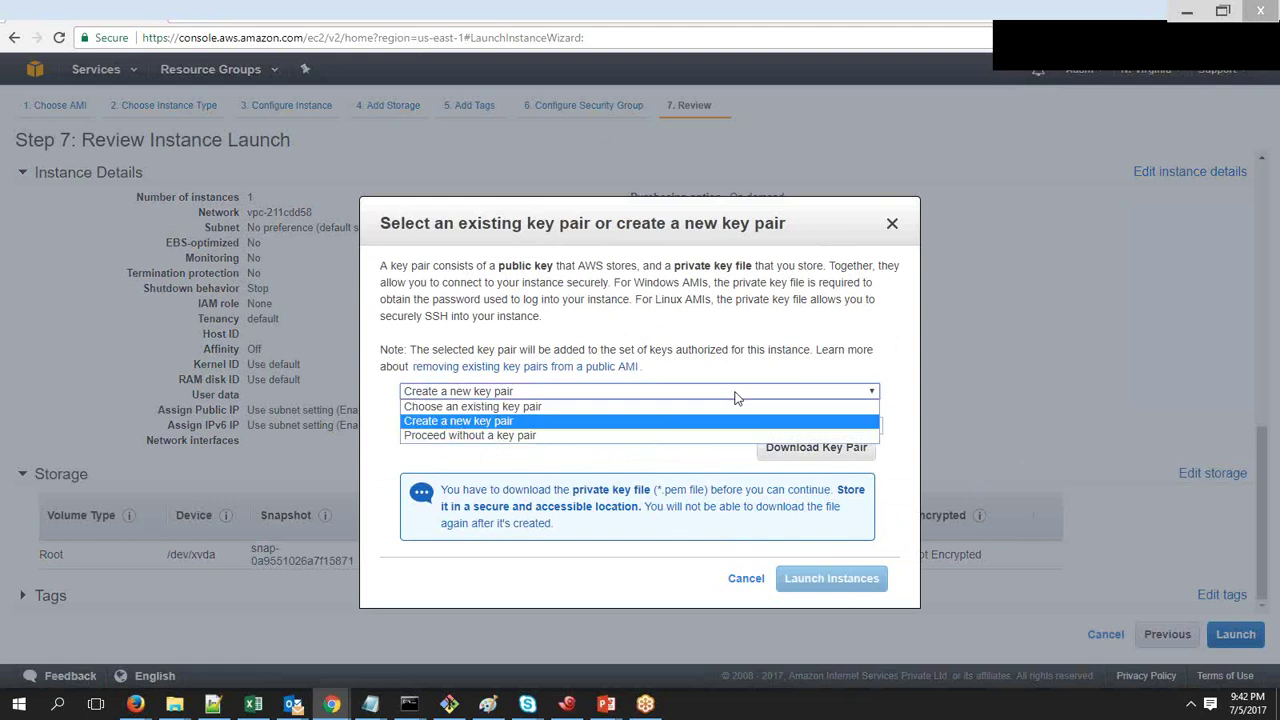
click(688, 406)
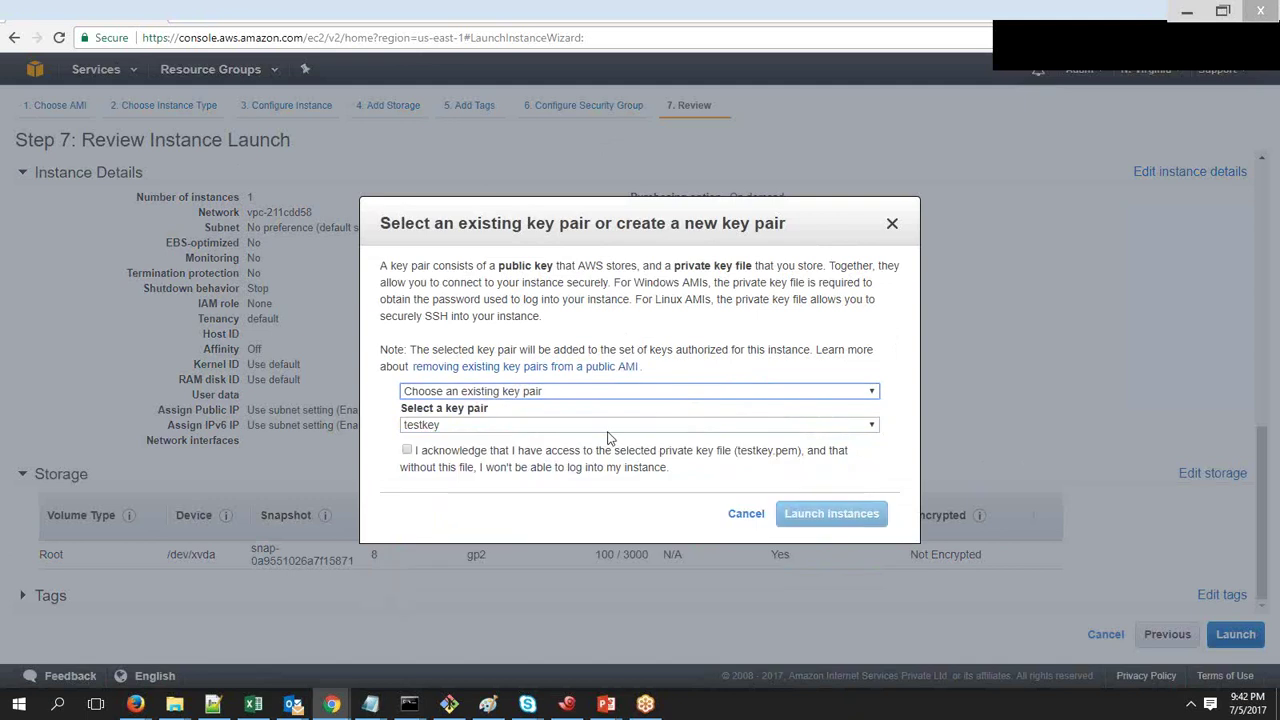
Launch the instance with the existing testkey key pair, acknowledging access to its private key file, and open the instances list
click(520, 424)
click(438, 437)
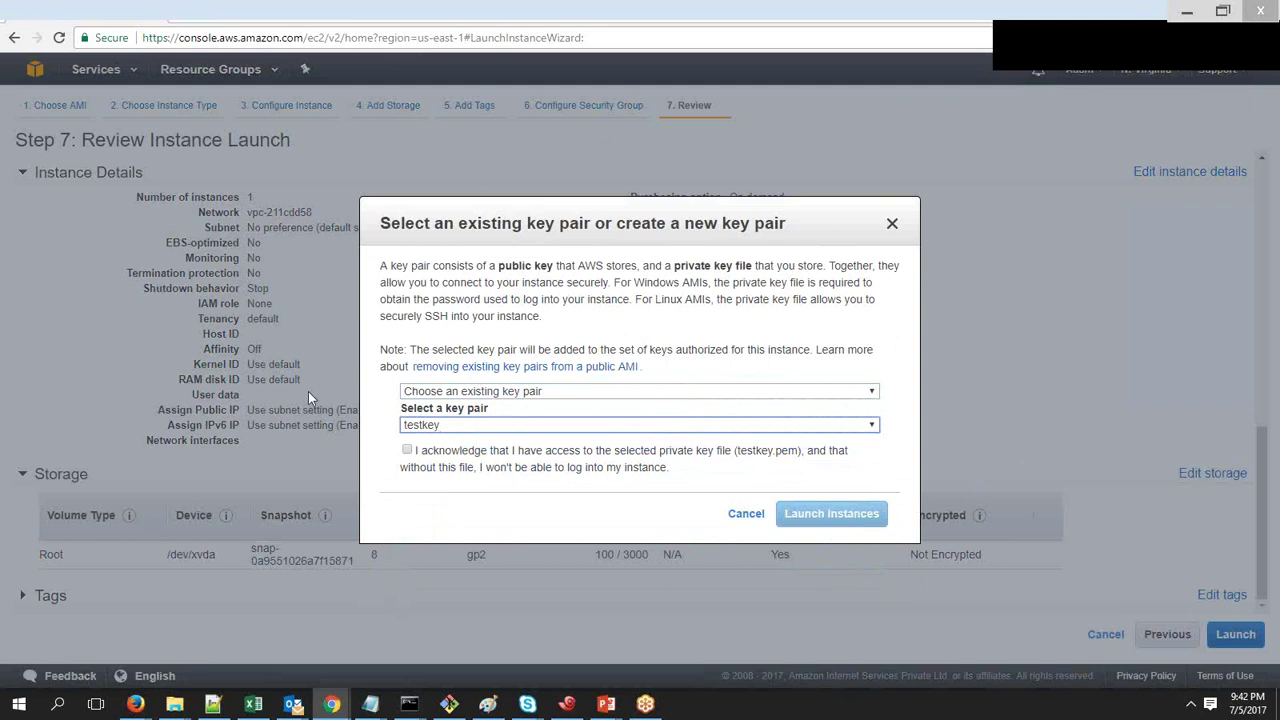
click(408, 451)
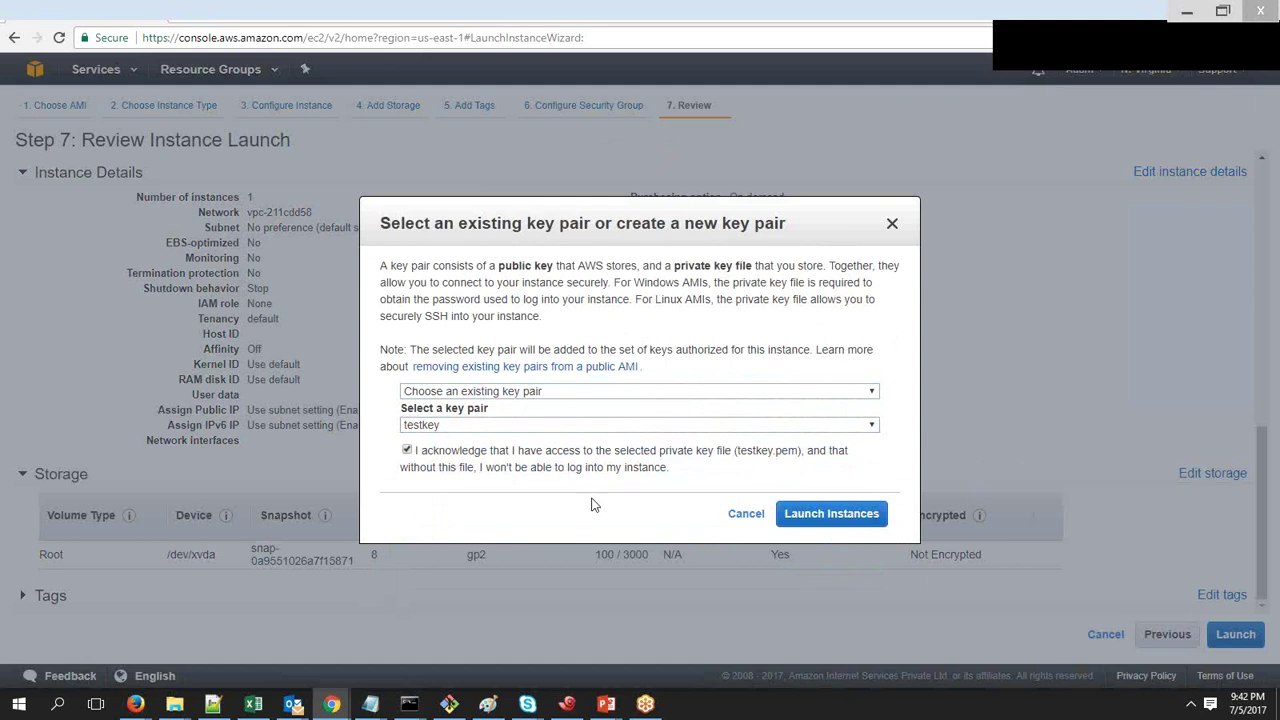
click(853, 517)
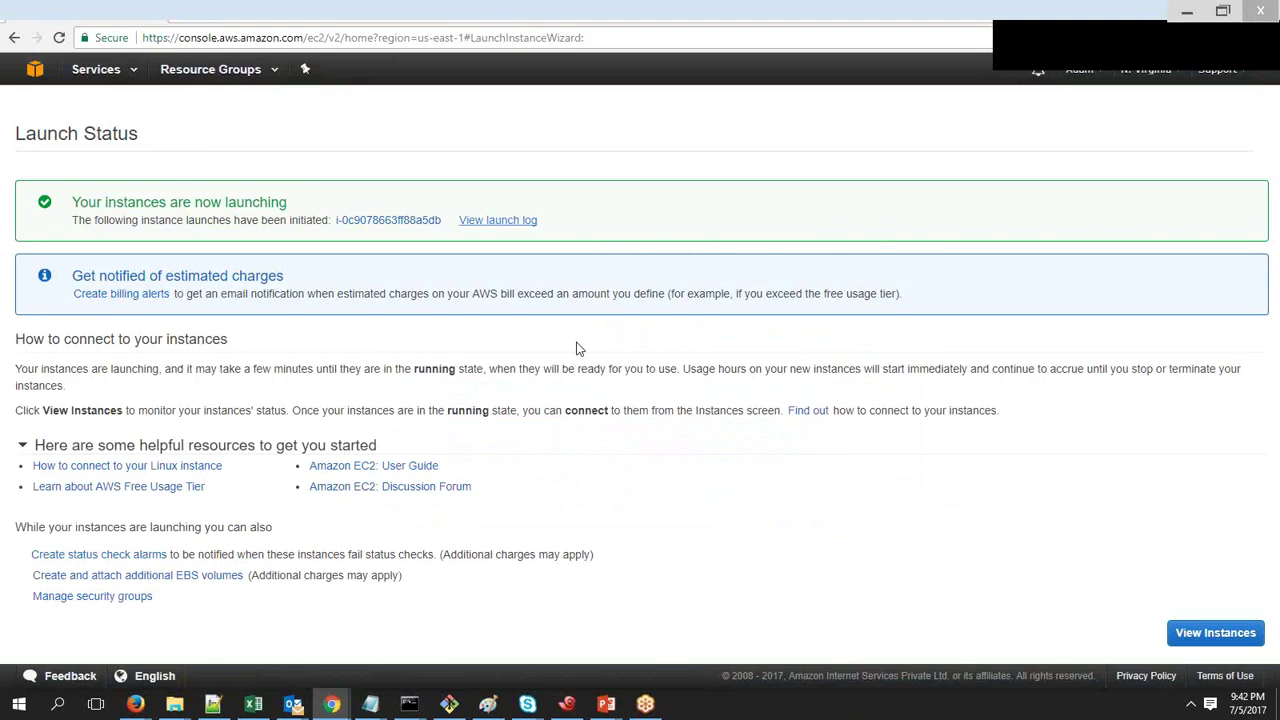
click(1215, 632)
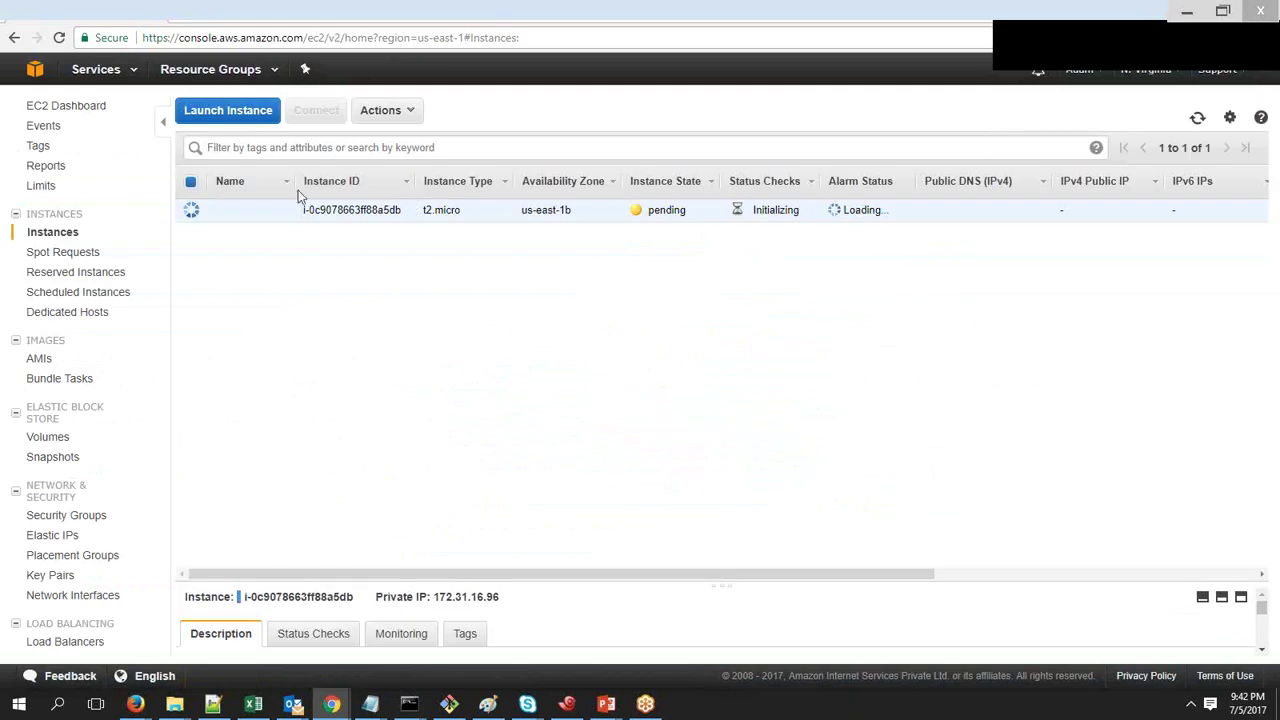
Go to the EC2 dashboard, reopen the instances list, and widen the Public DNS (IPv4) column to fit the full address
click(100, 69)
key(Down)
key(Return)
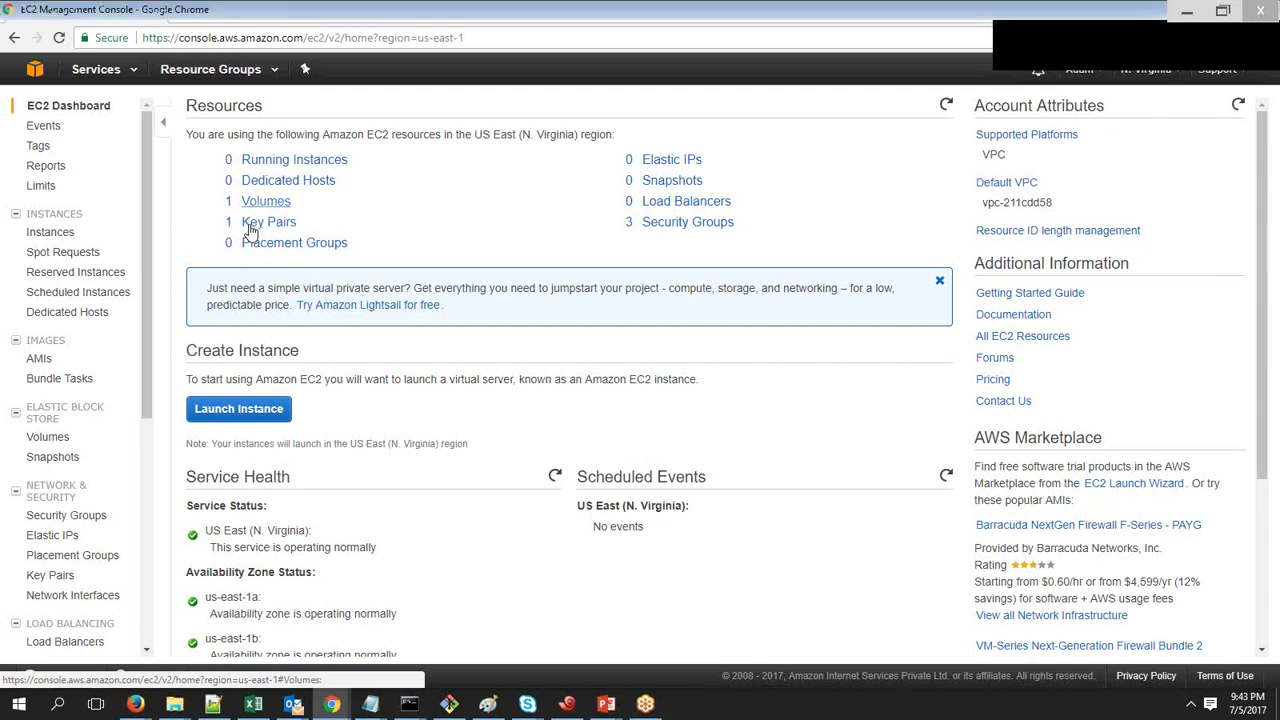
click(53, 234)
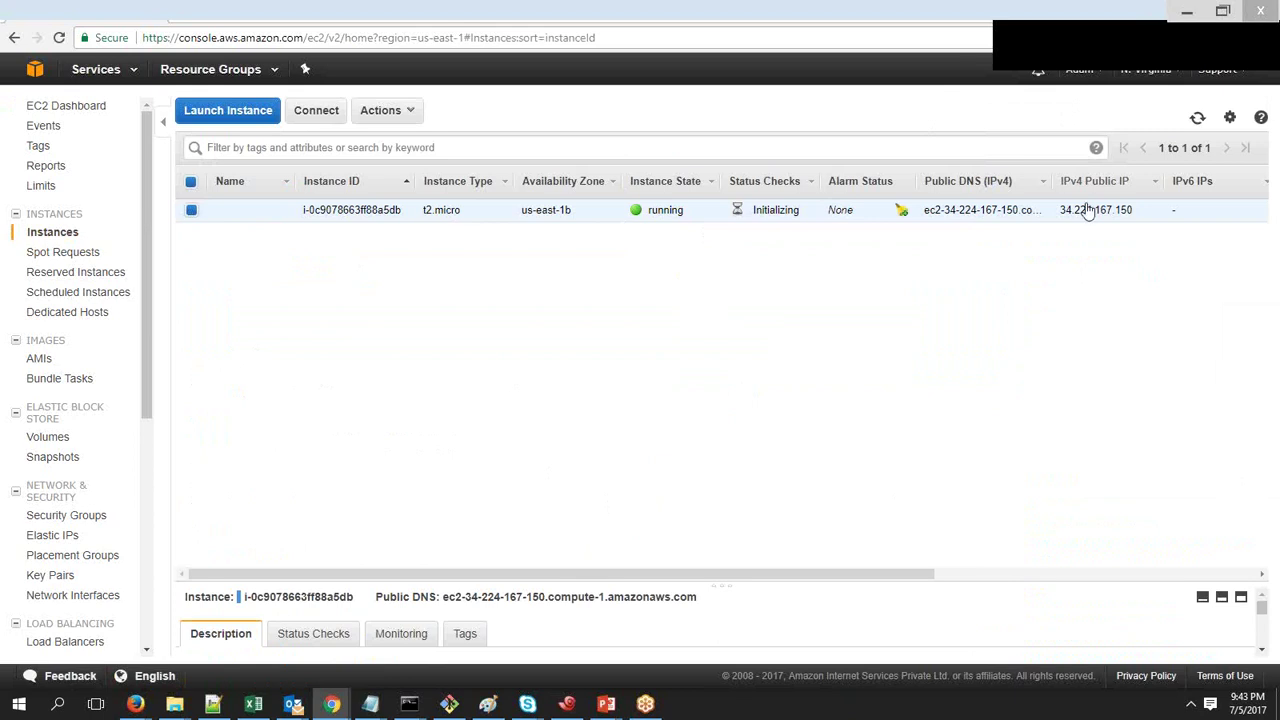
drag(1050, 185, 1143, 184)
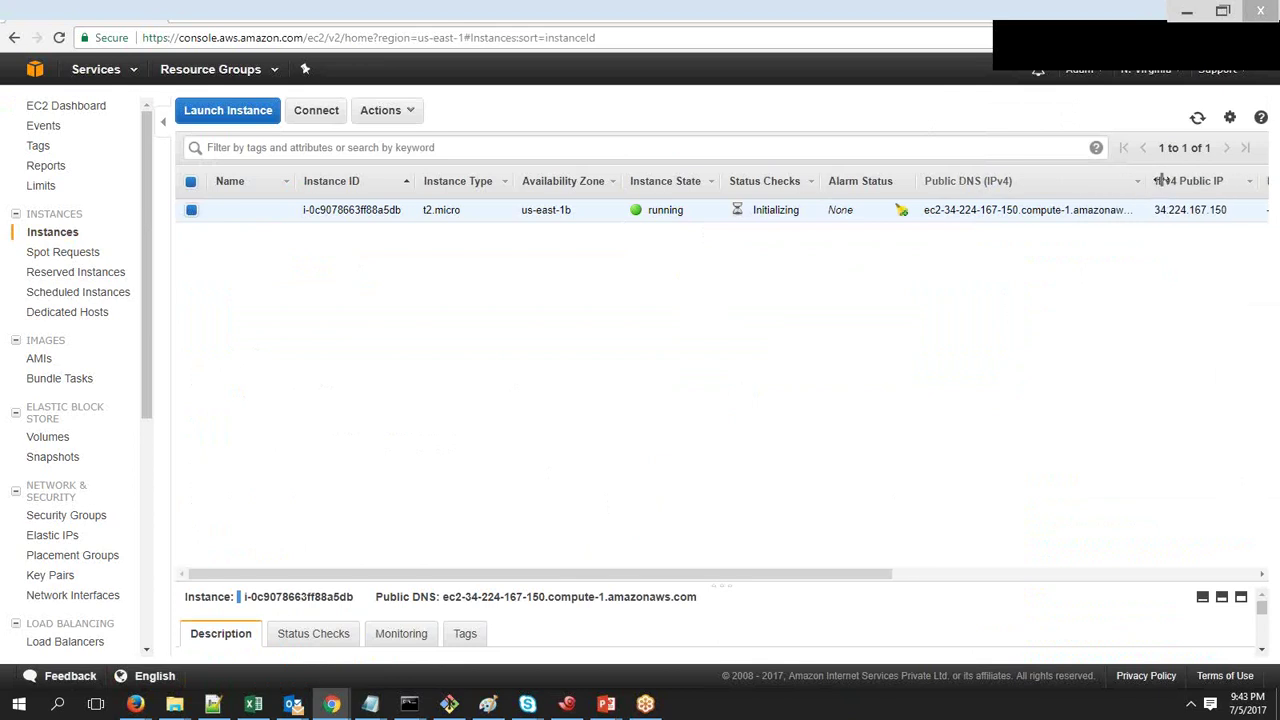
drag(1147, 181, 1166, 178)
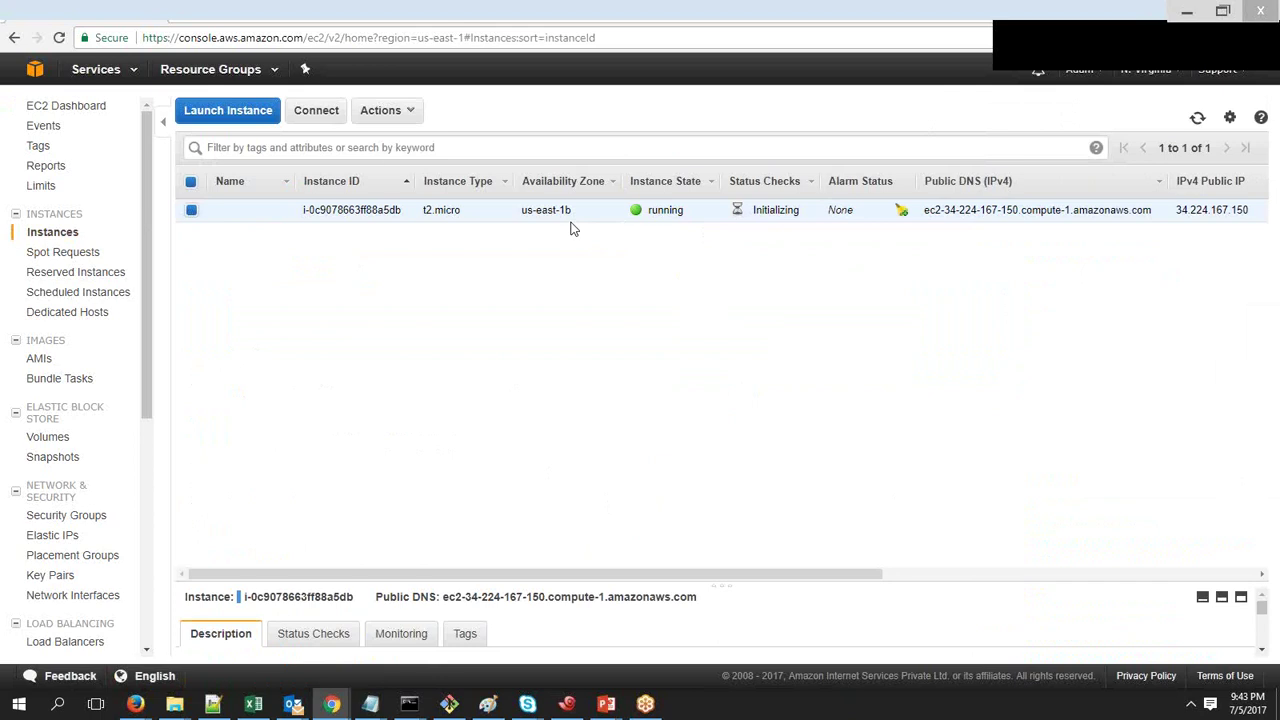
Copy the example SSH command from the selected instance's connection instructions and close the instructions
click(388, 112)
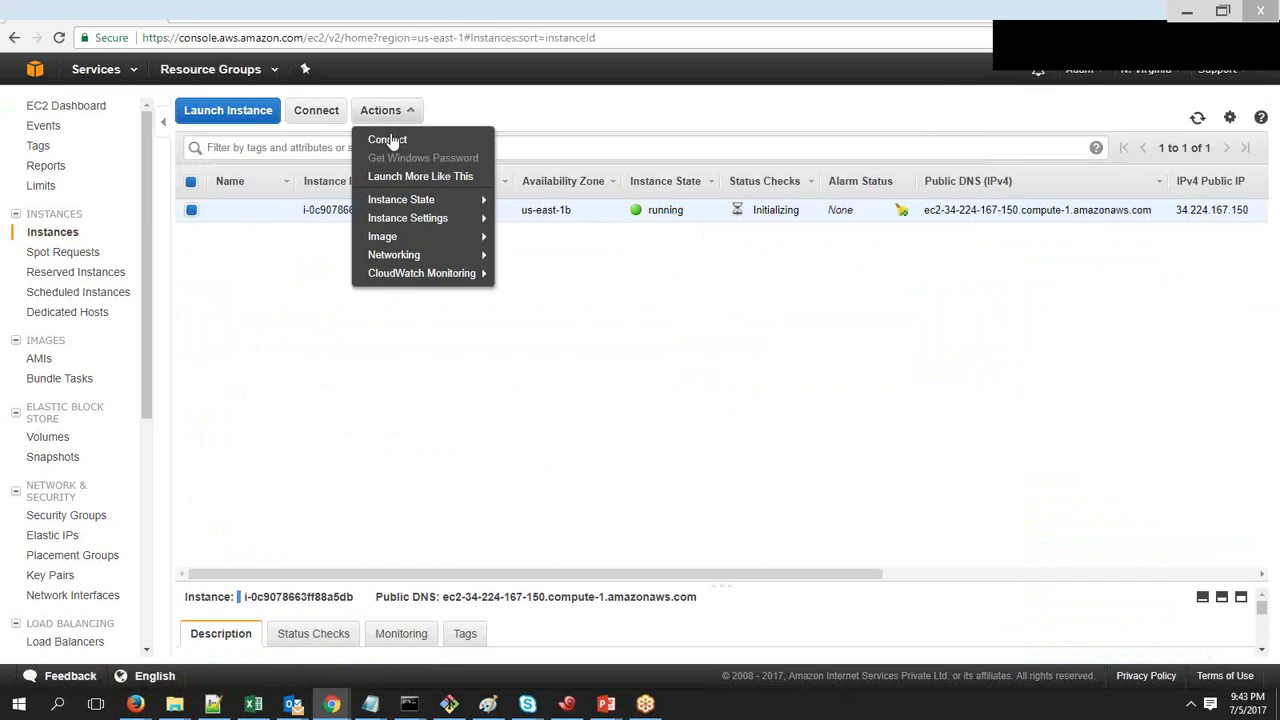
click(388, 140)
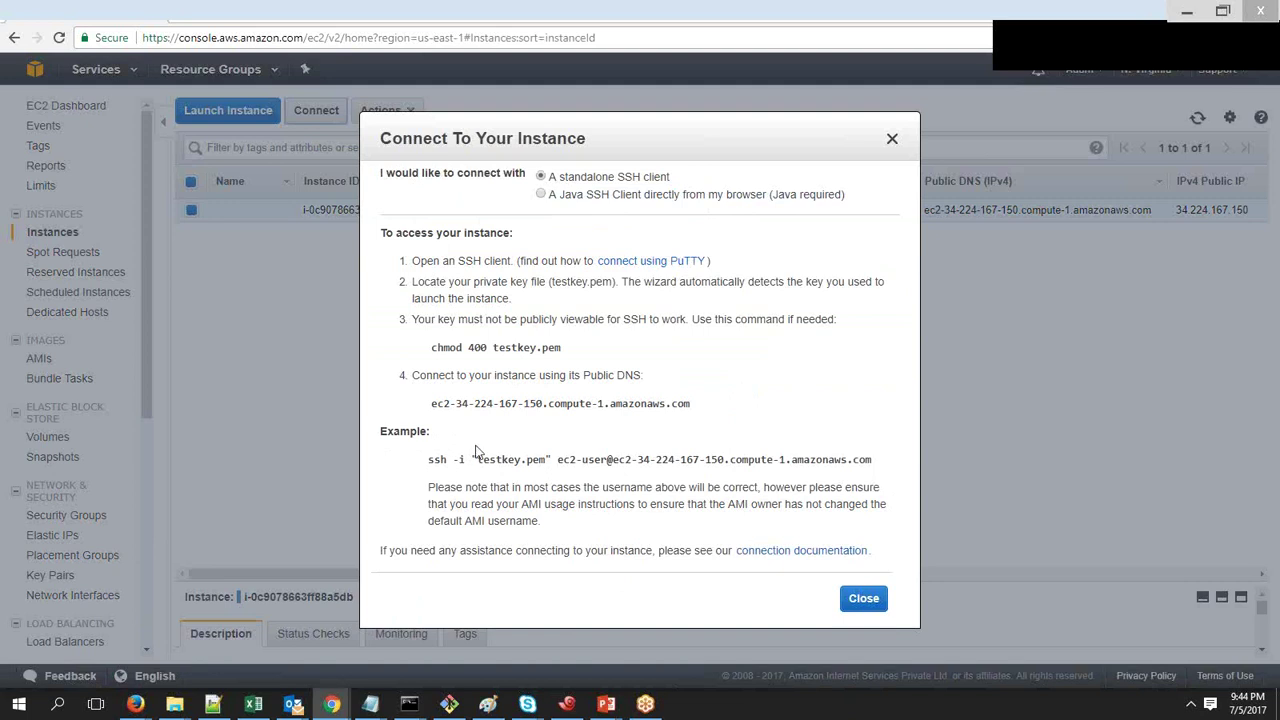
drag(428, 459, 876, 460)
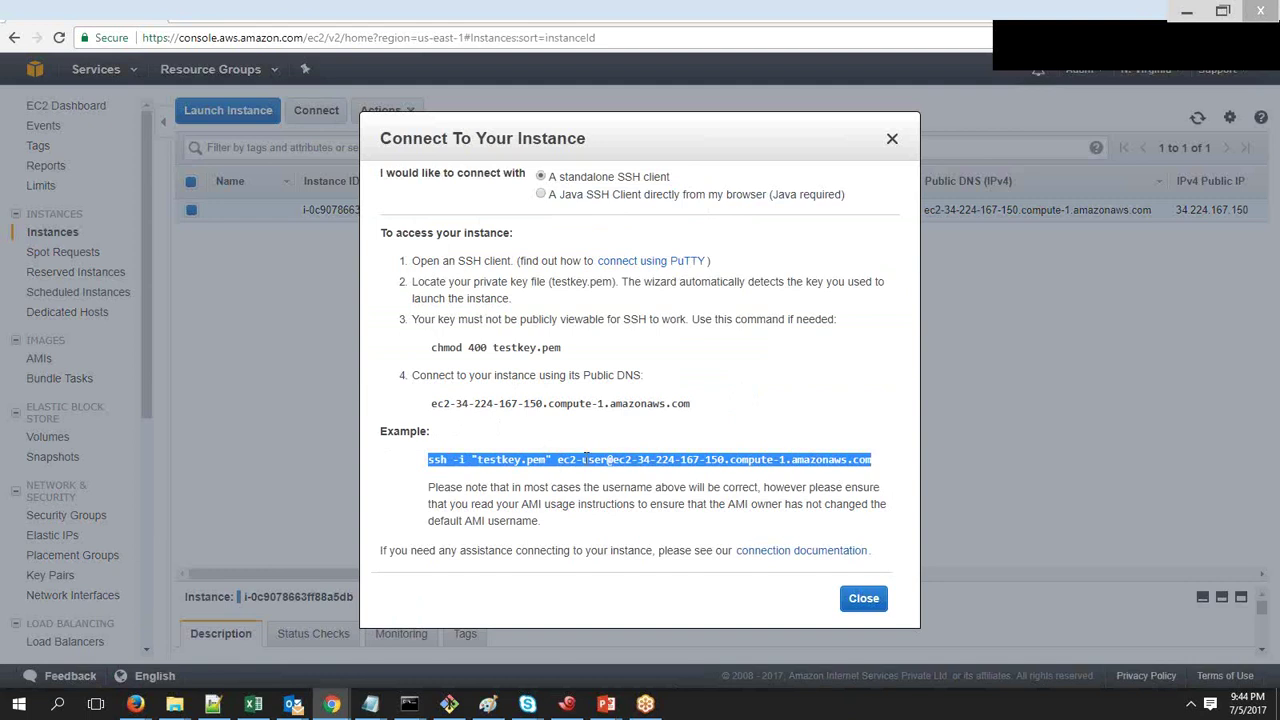
right_click(585, 457)
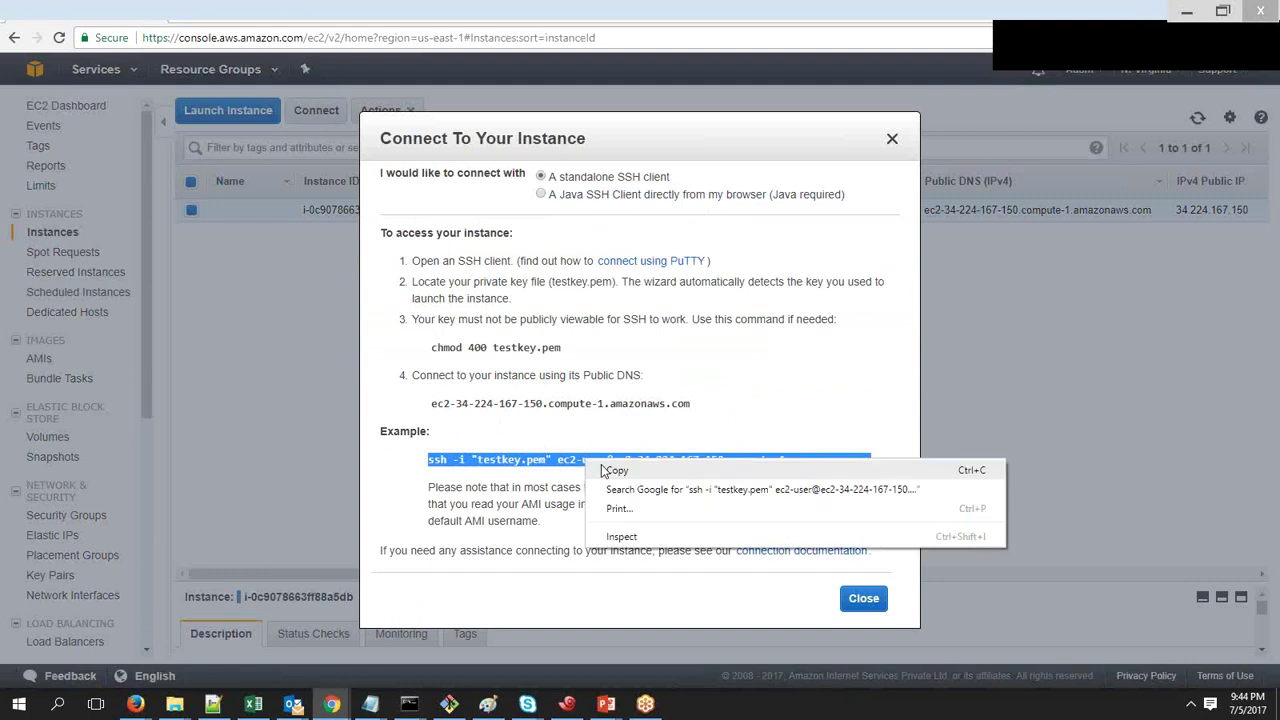
click(602, 467)
key(Escape)
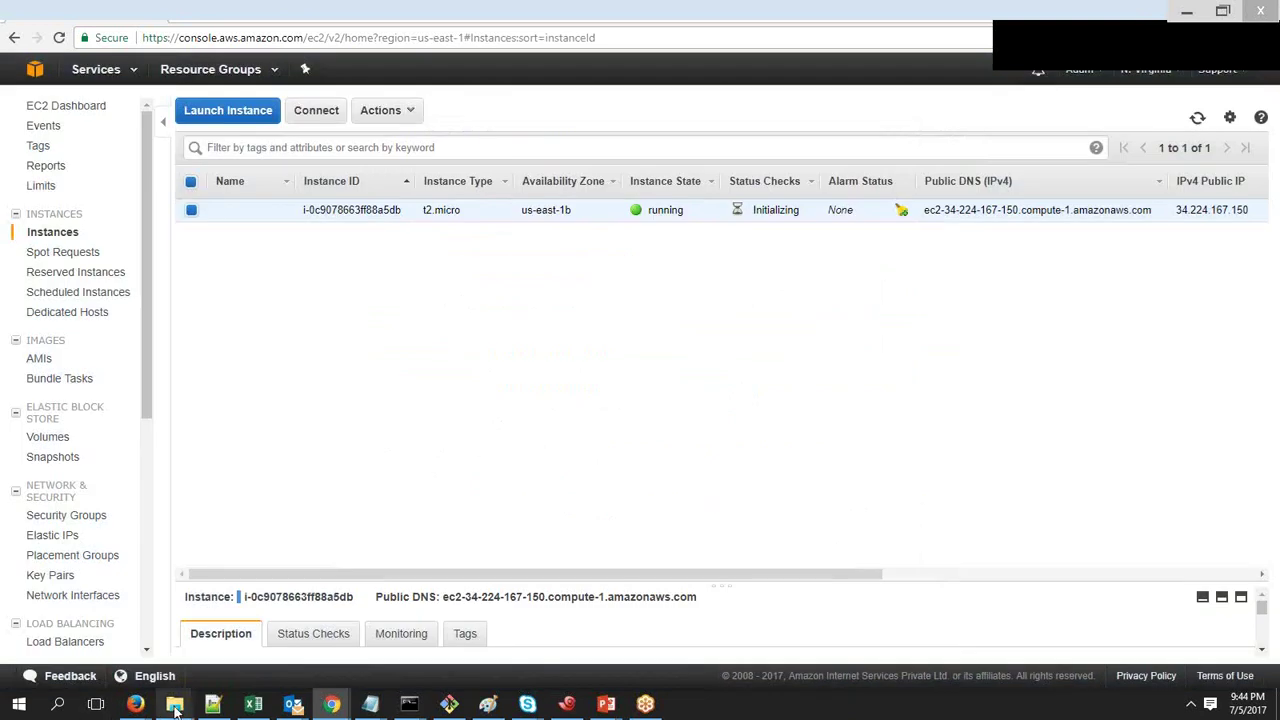
Switch to the File Explorer window with the AWS folder holding testkey.pem and display the folder's full path
mouse_move(174, 704)
click(242, 652)
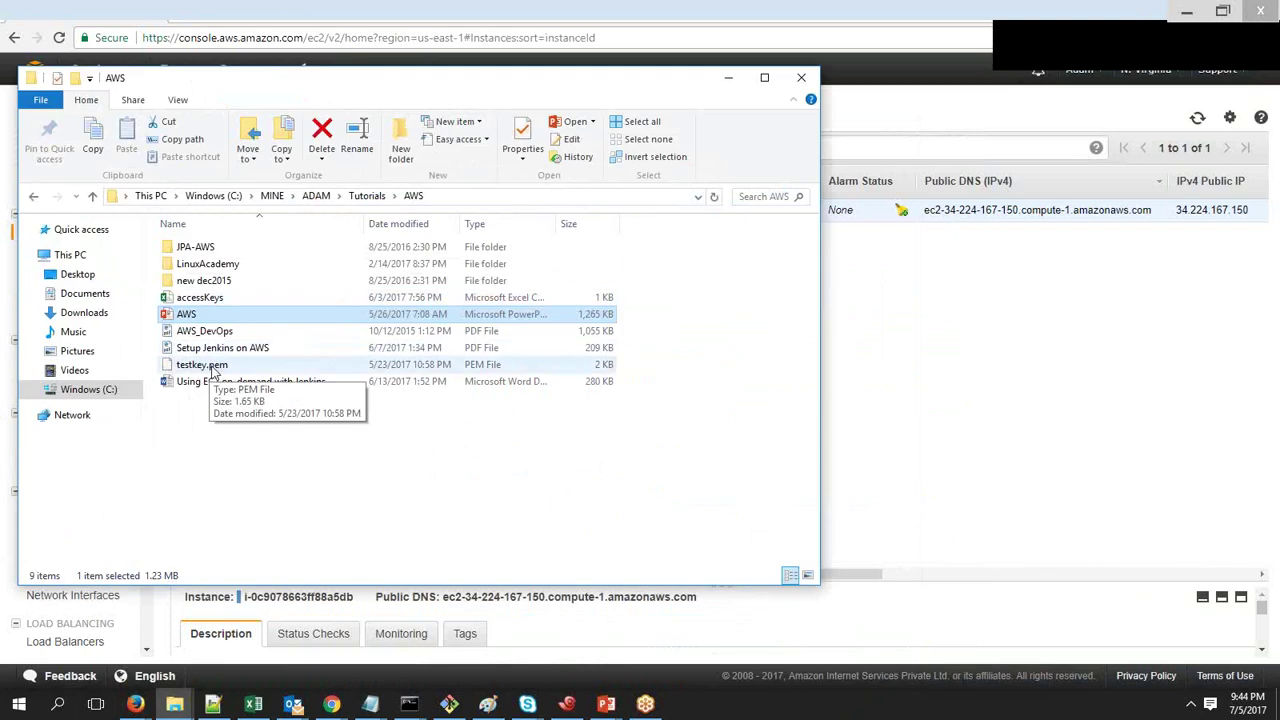
click(410, 196)
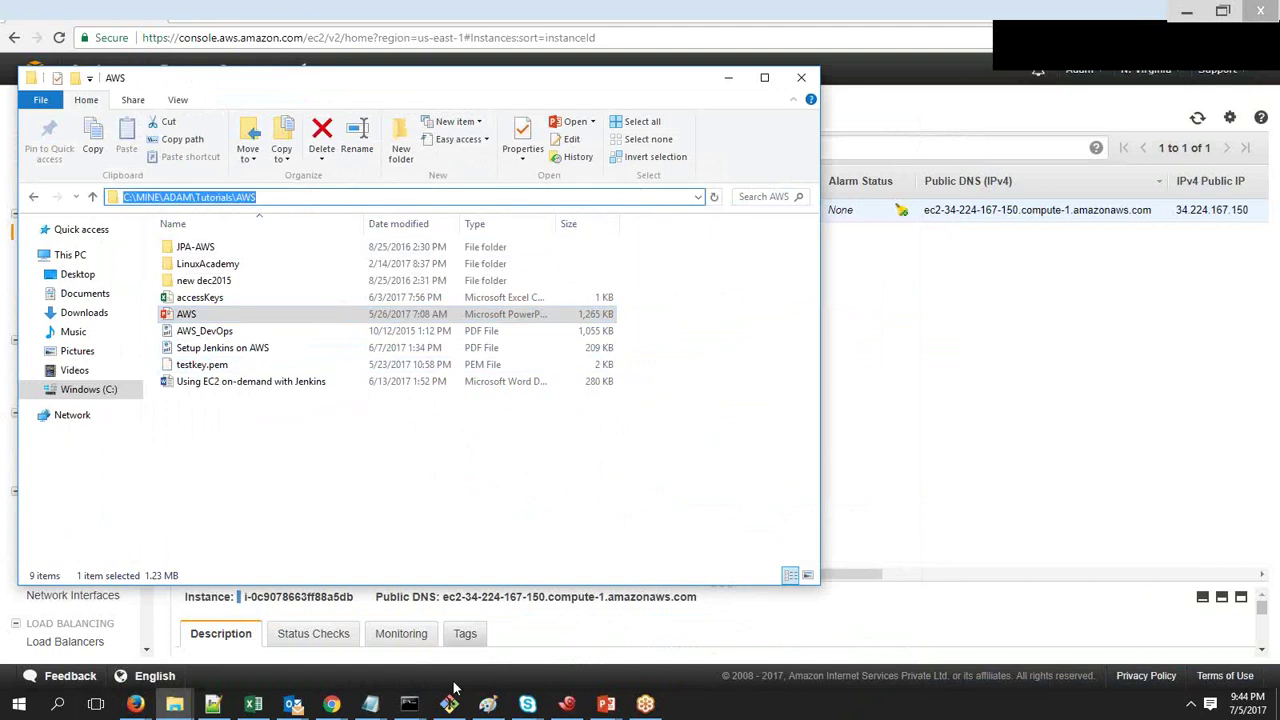
Switch to the Git Bash terminal, clear its output, and print the working directory with pwd
mouse_move(449, 690)
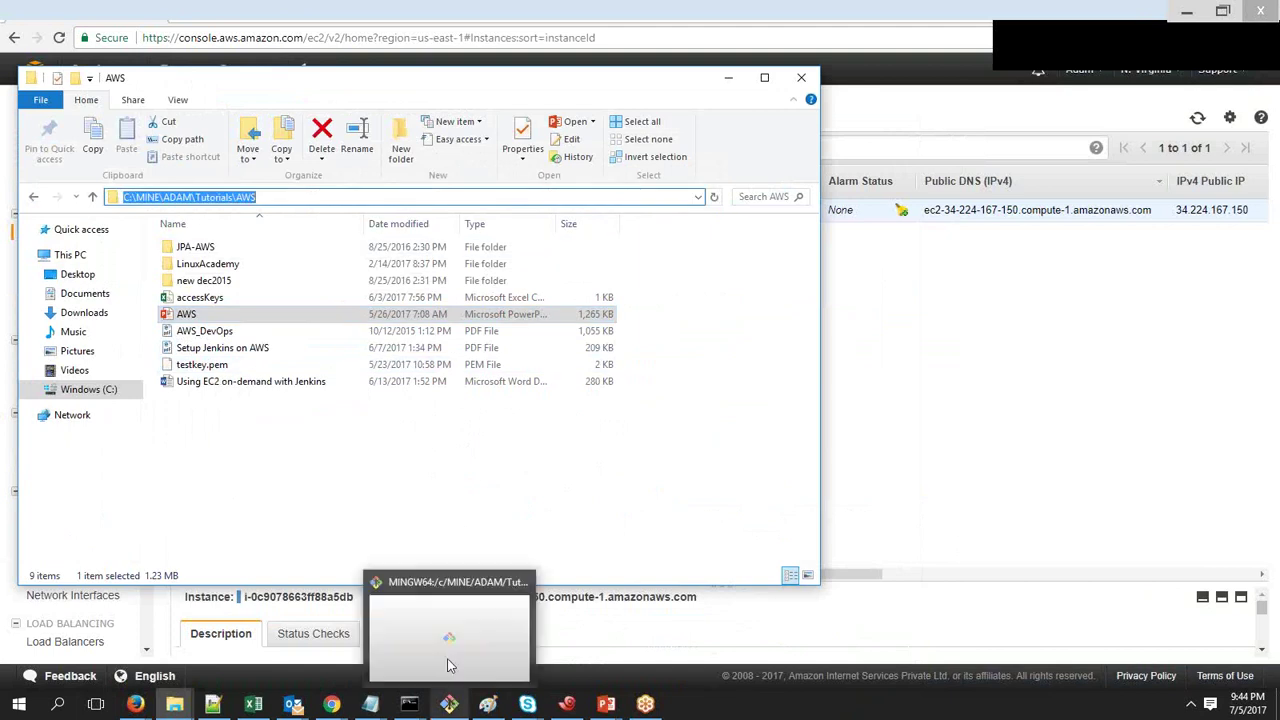
click(449, 655)
text(clear)
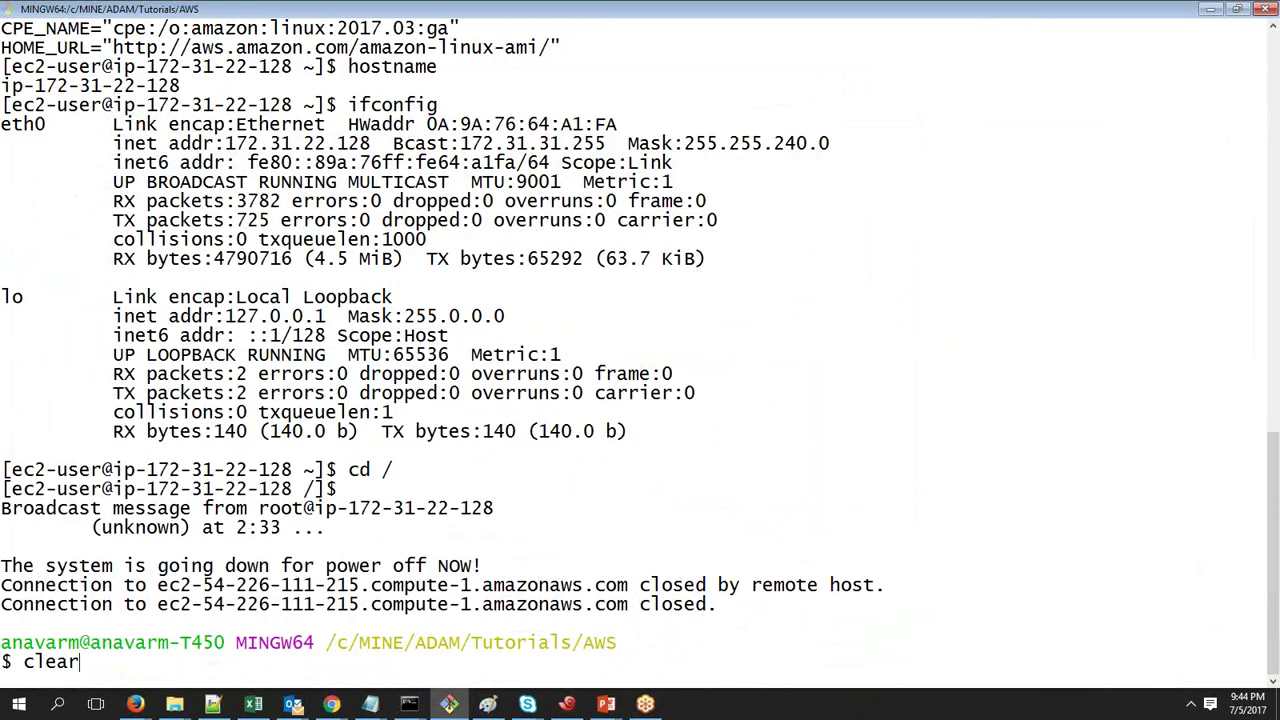
key(Return)
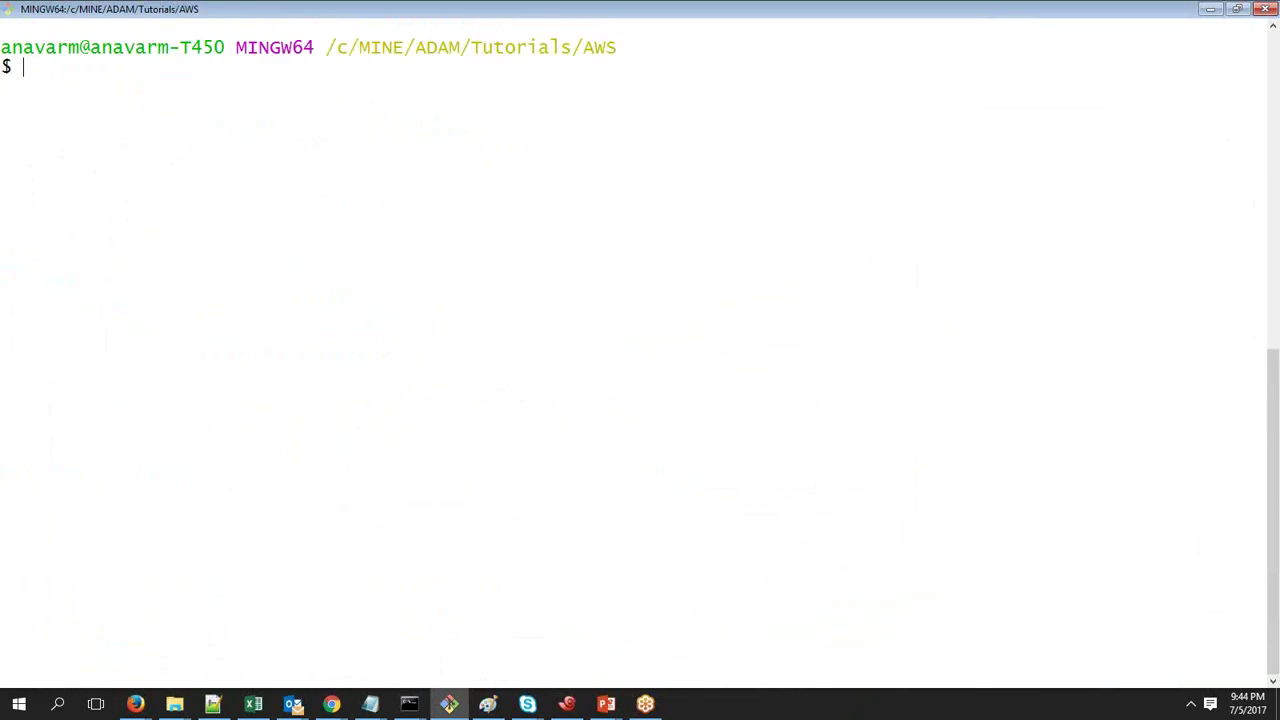
text(pwd)
key(Return)
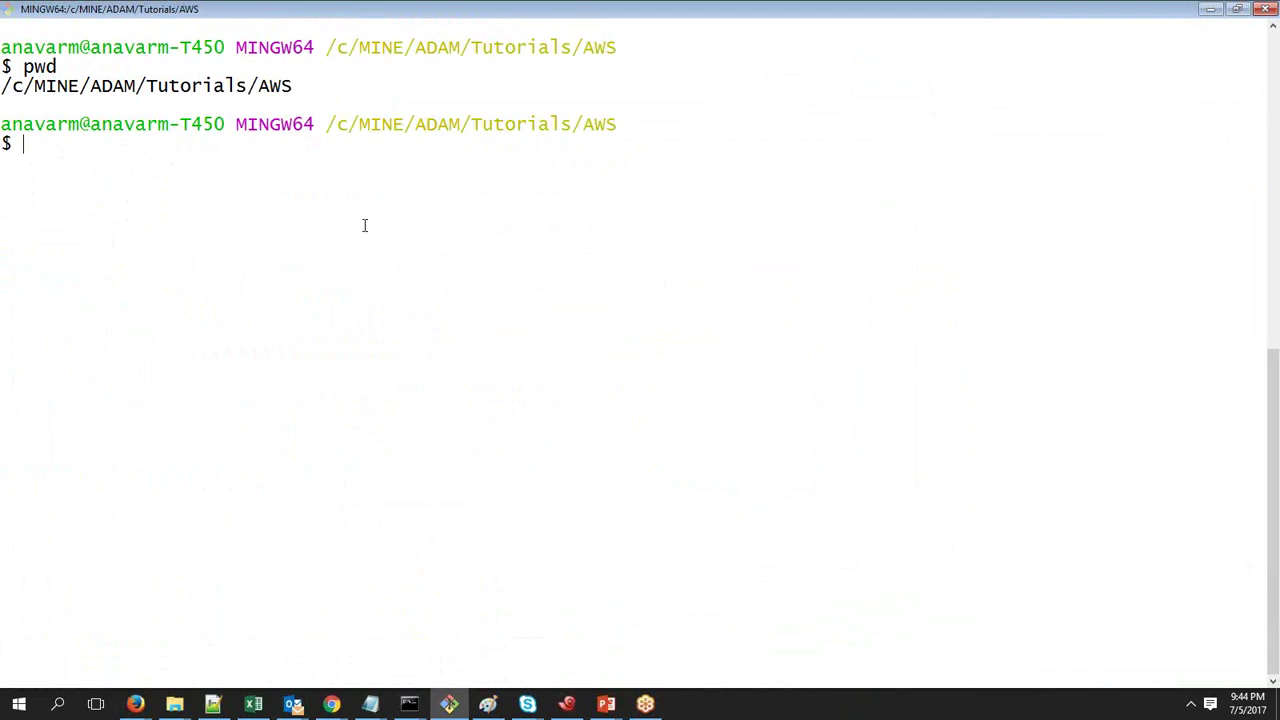
Check the AWS folder in File Explorer, list its files in Git Bash with ls, and clear the terminal
key(alt+Tab)
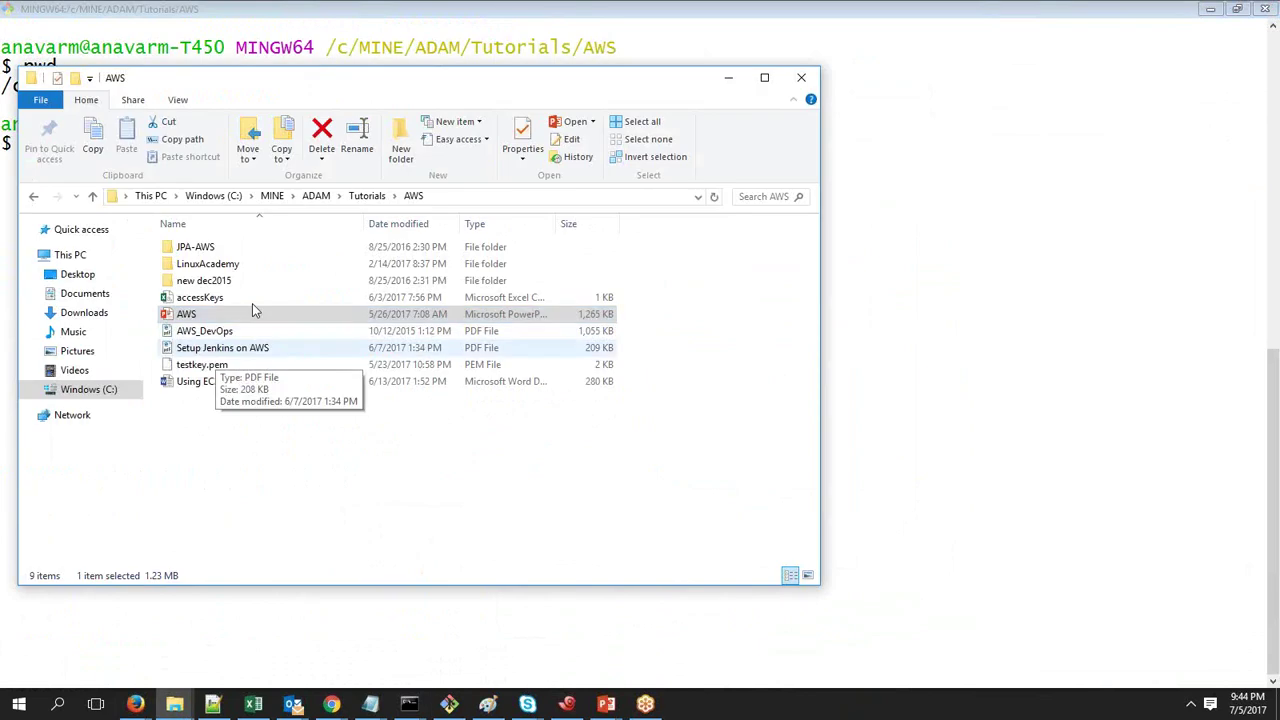
key(alt+Tab)
text(ls)
key(Return)
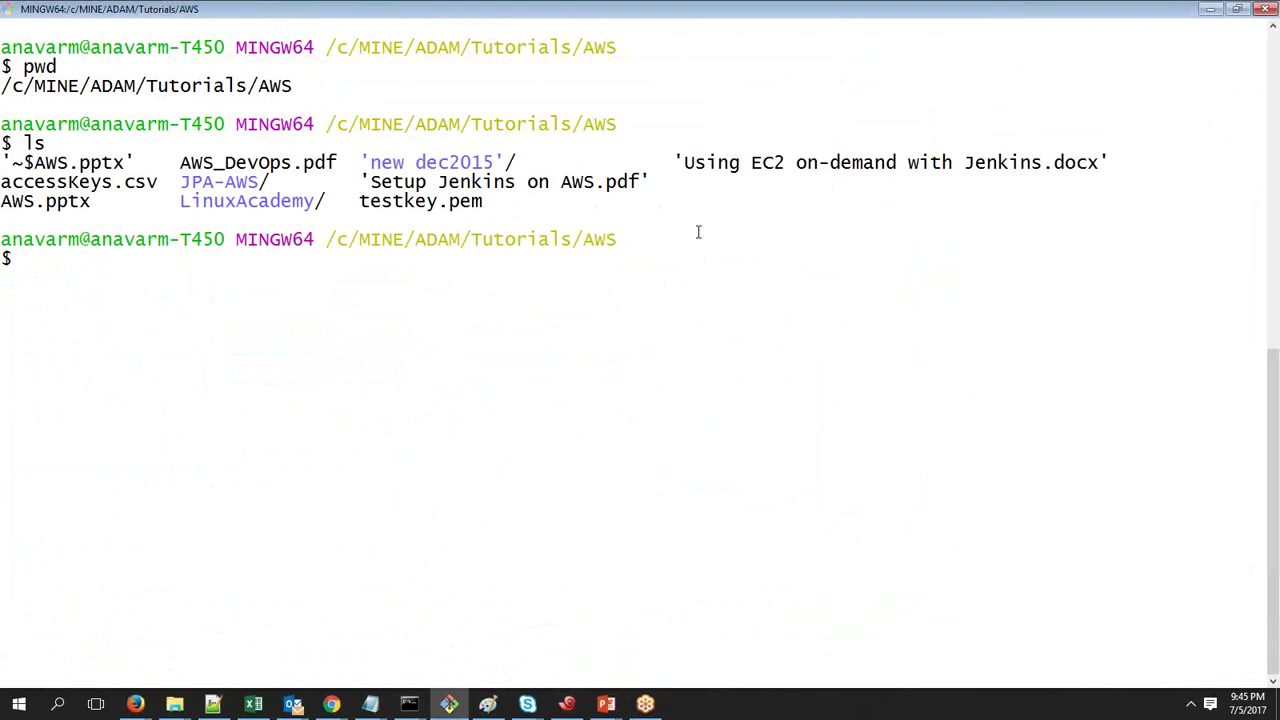
text(clear)
key(Return)
text(ssh)
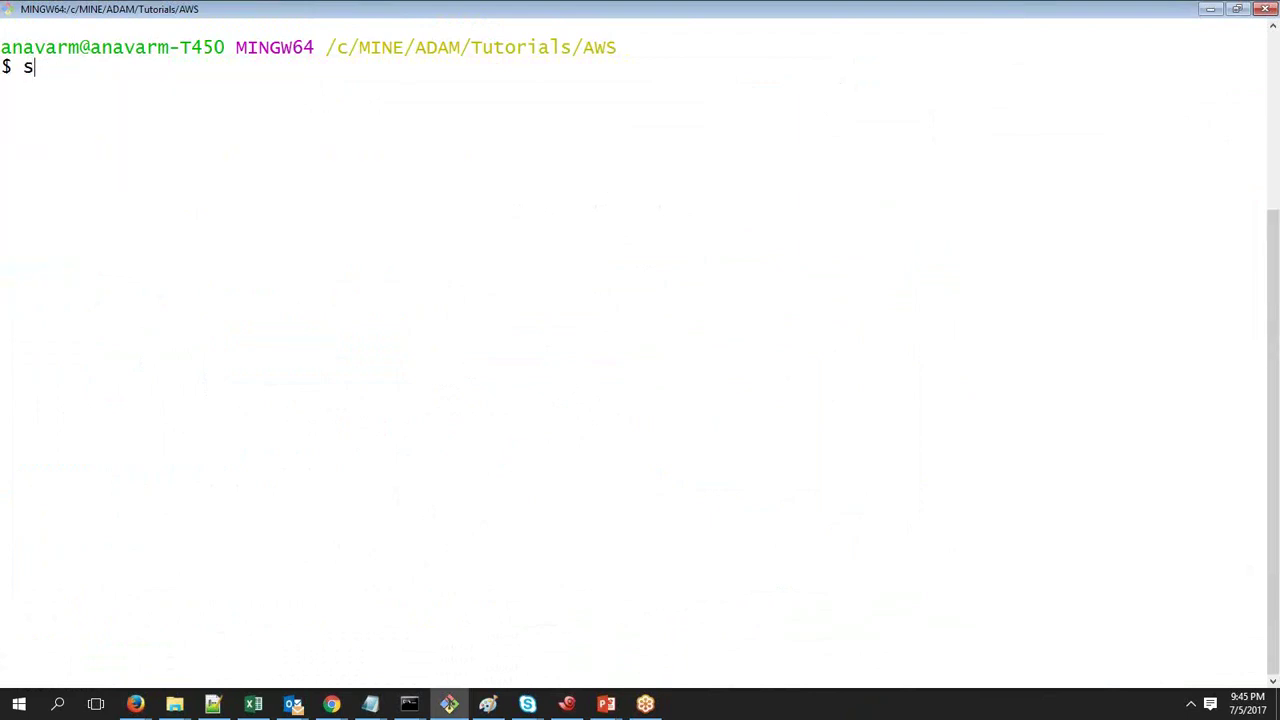
key(BackSpace)
key(BackSpace)
key(BackSpace)
key(shift+Insert)
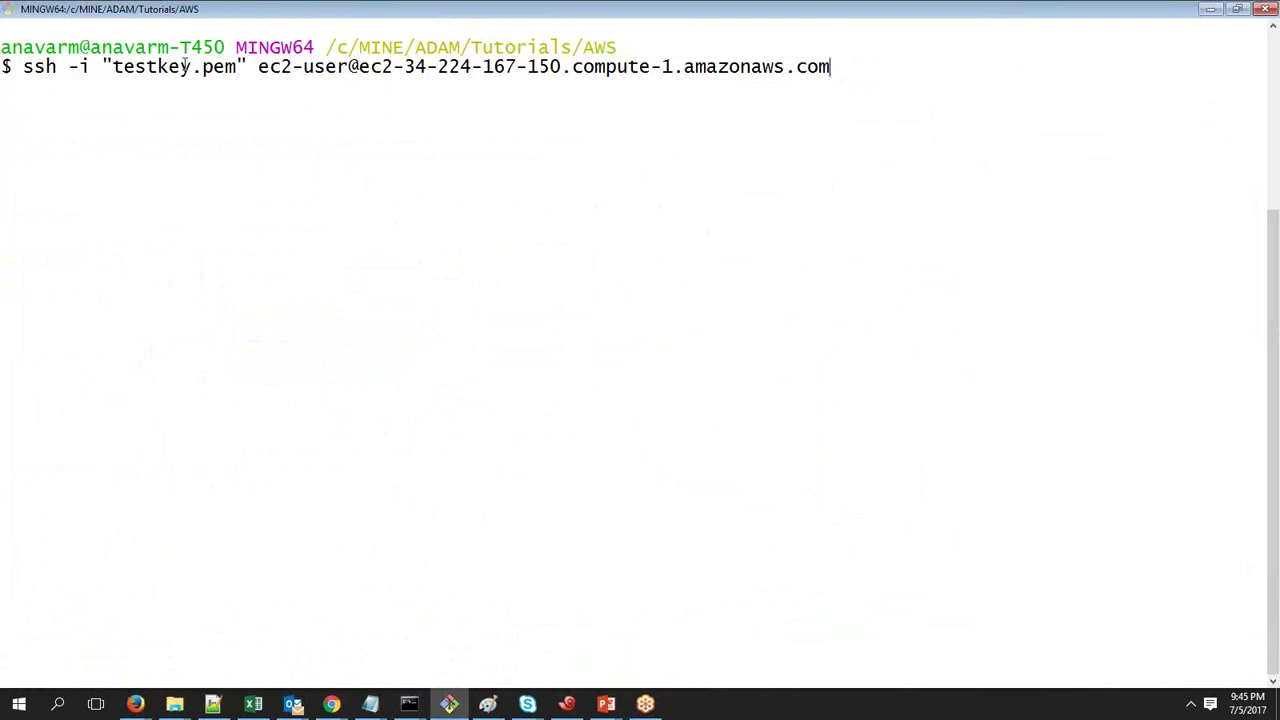
drag(248, 66, 990, 68)
click(990, 68)
key(Return)
text(yes)
key(Return)
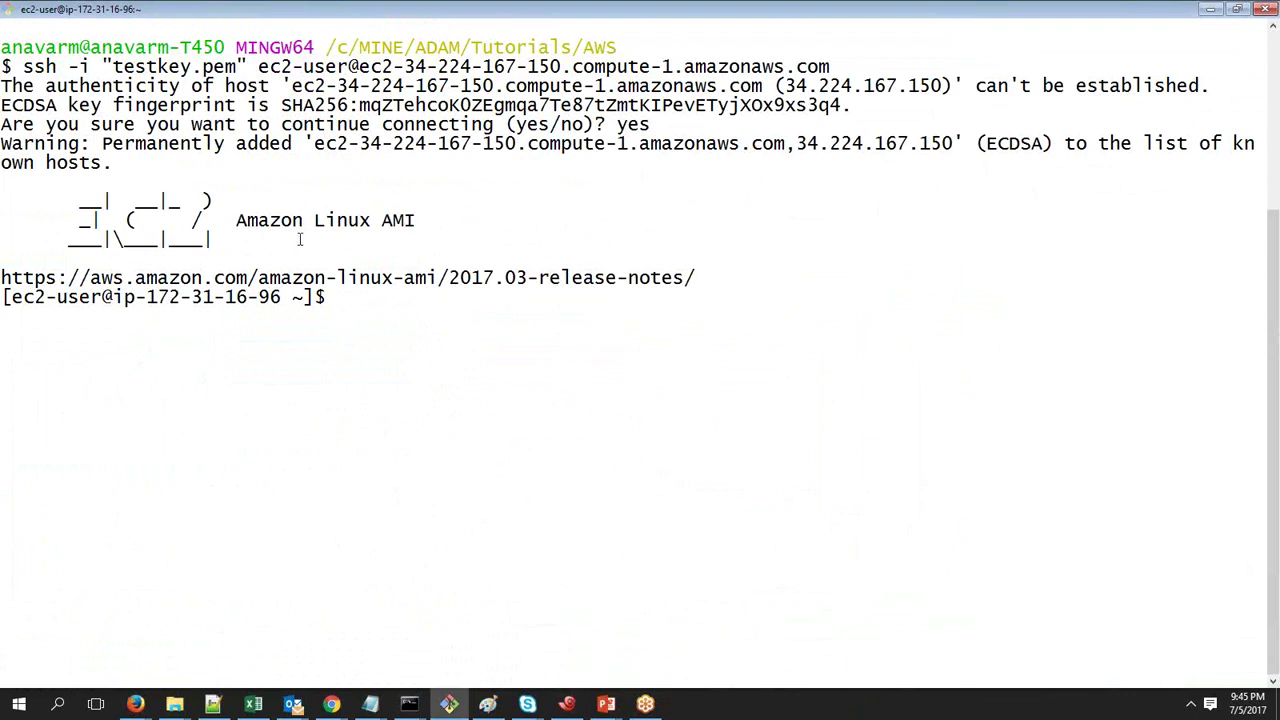
Close the File Explorer window and check the instance's state in the EC2 console in Chrome
key(alt+Tab)
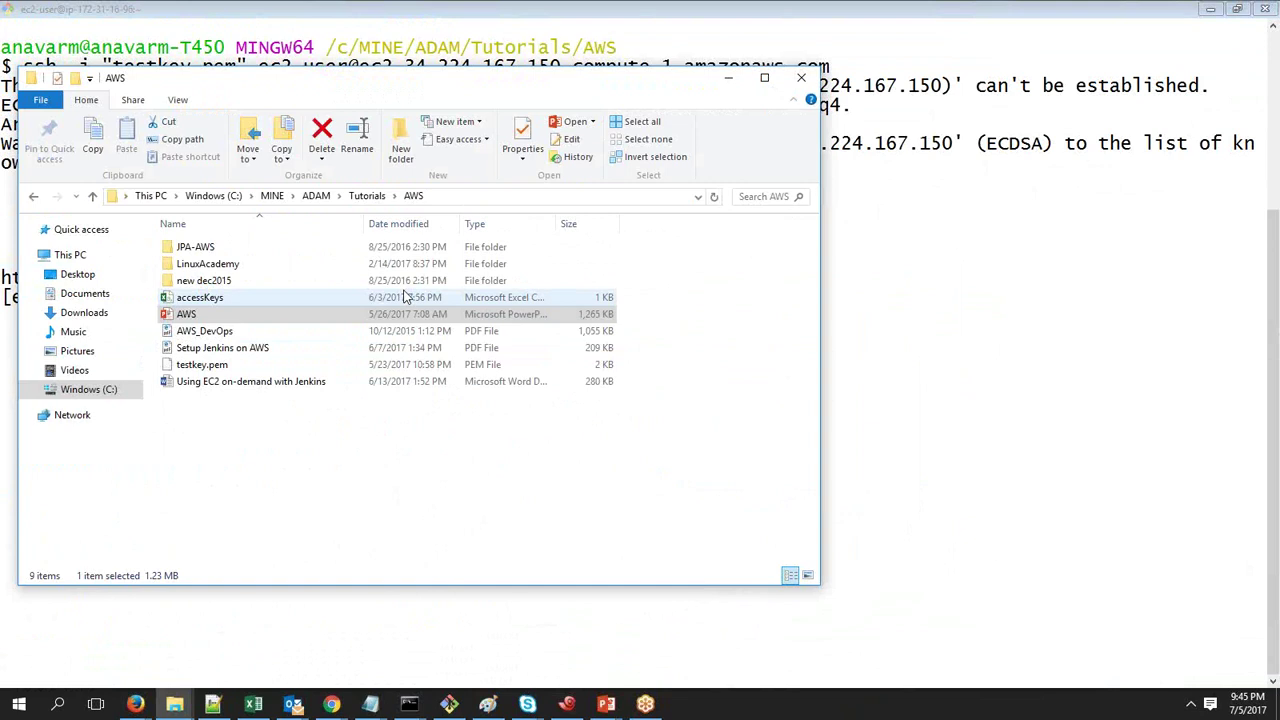
click(801, 77)
key(alt+Tab)
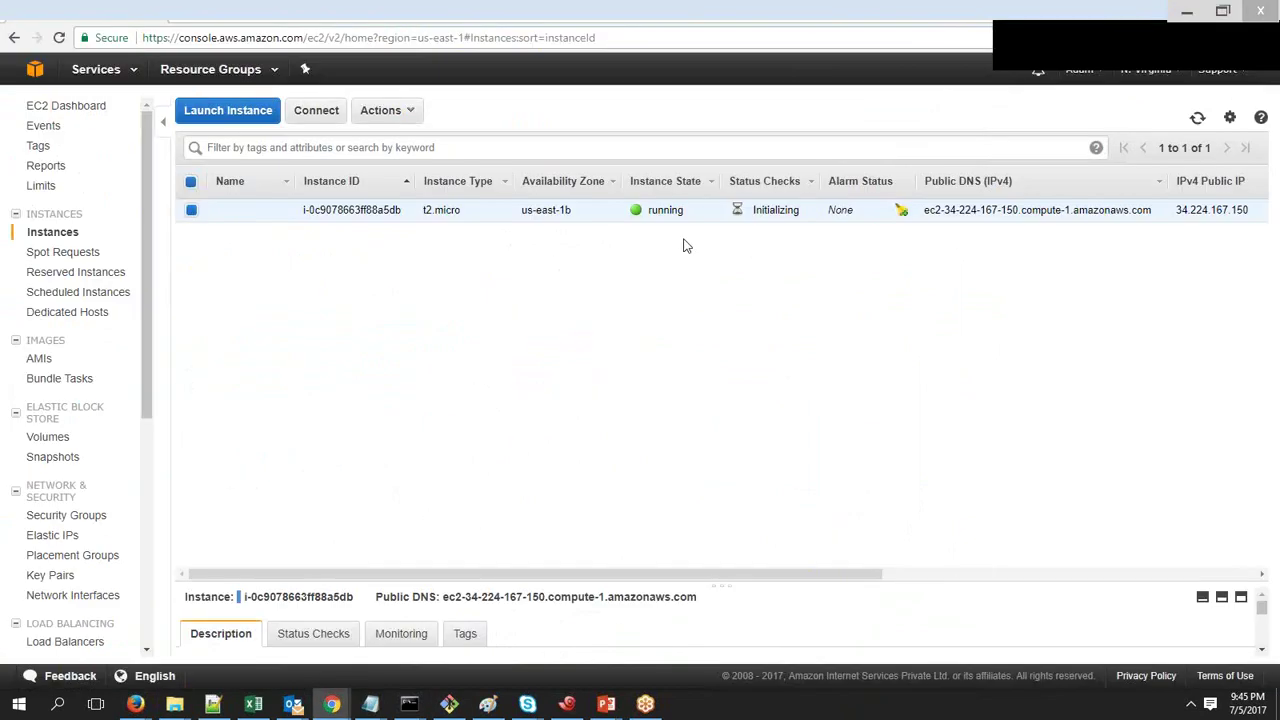
Switch to Git Bash, print the instance's operating system details with cat /etc/*os*rel*, and examine the NAME entry
key(alt+Tab)
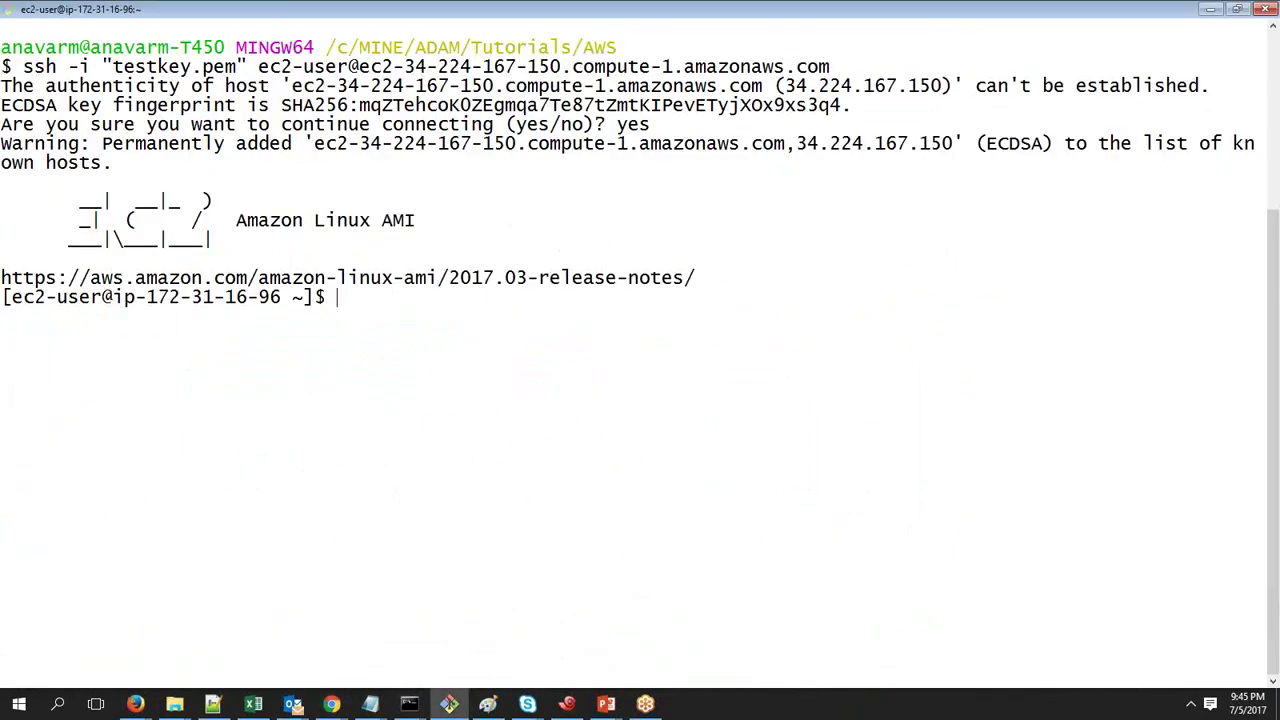
text(cat /etc/*os*rel*)
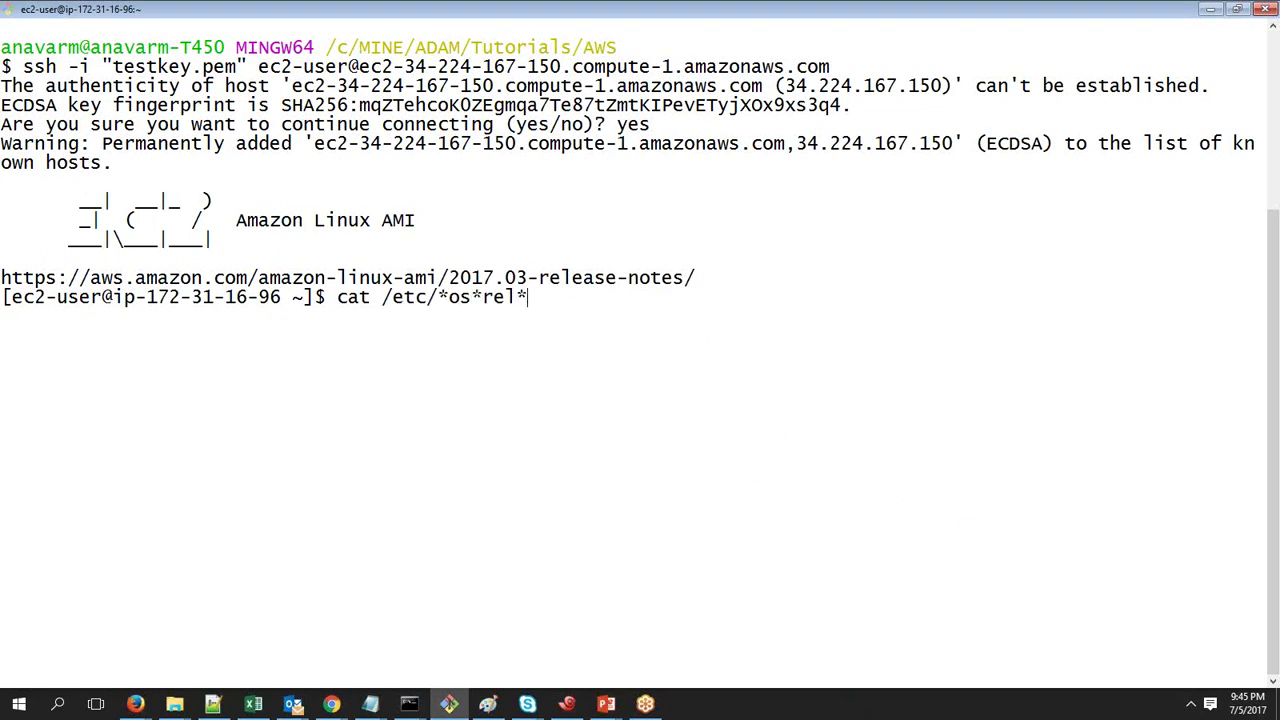
key(Return)
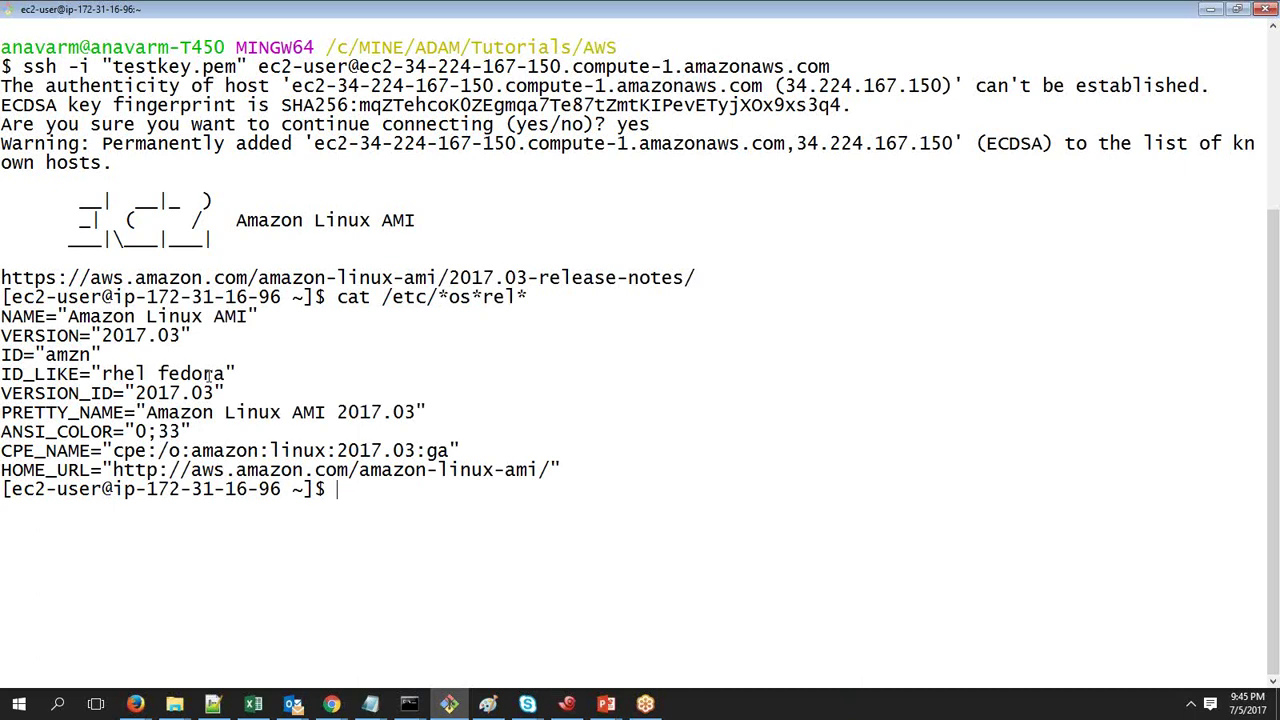
drag(4, 316, 390, 470)
click(190, 343)
drag(62, 316, 255, 313)
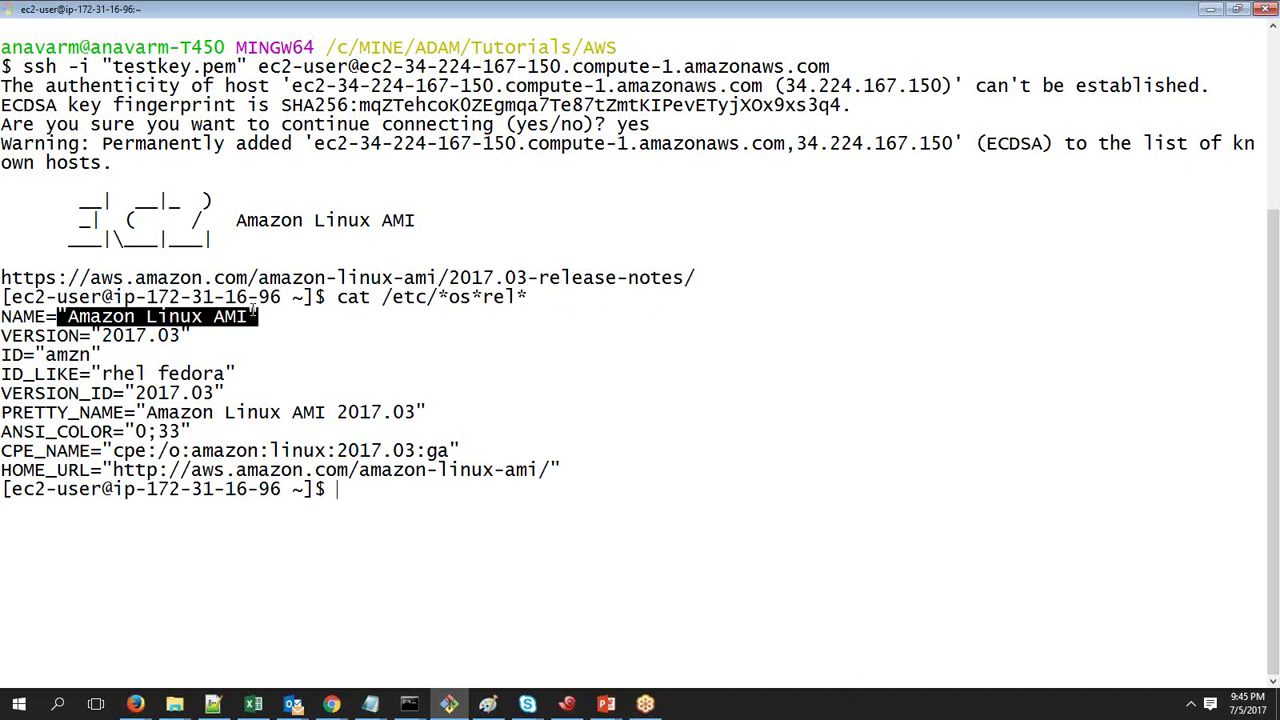
click(268, 346)
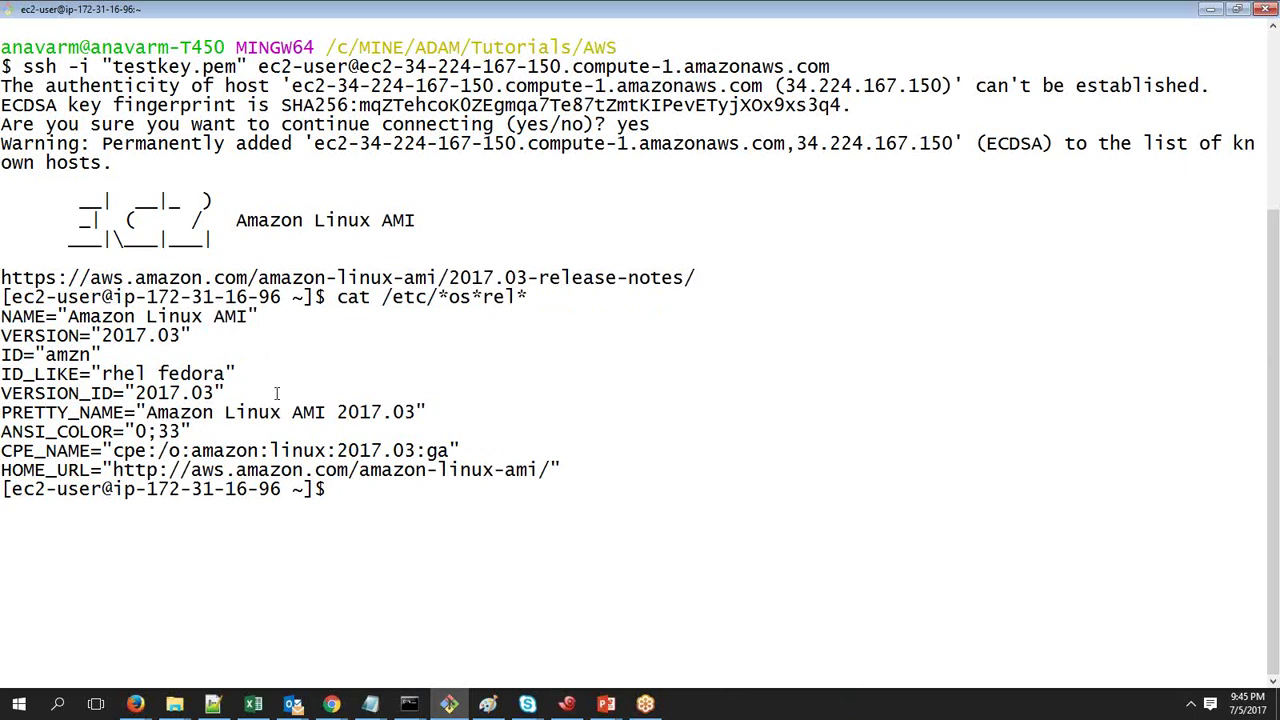
key(alt+Tab)
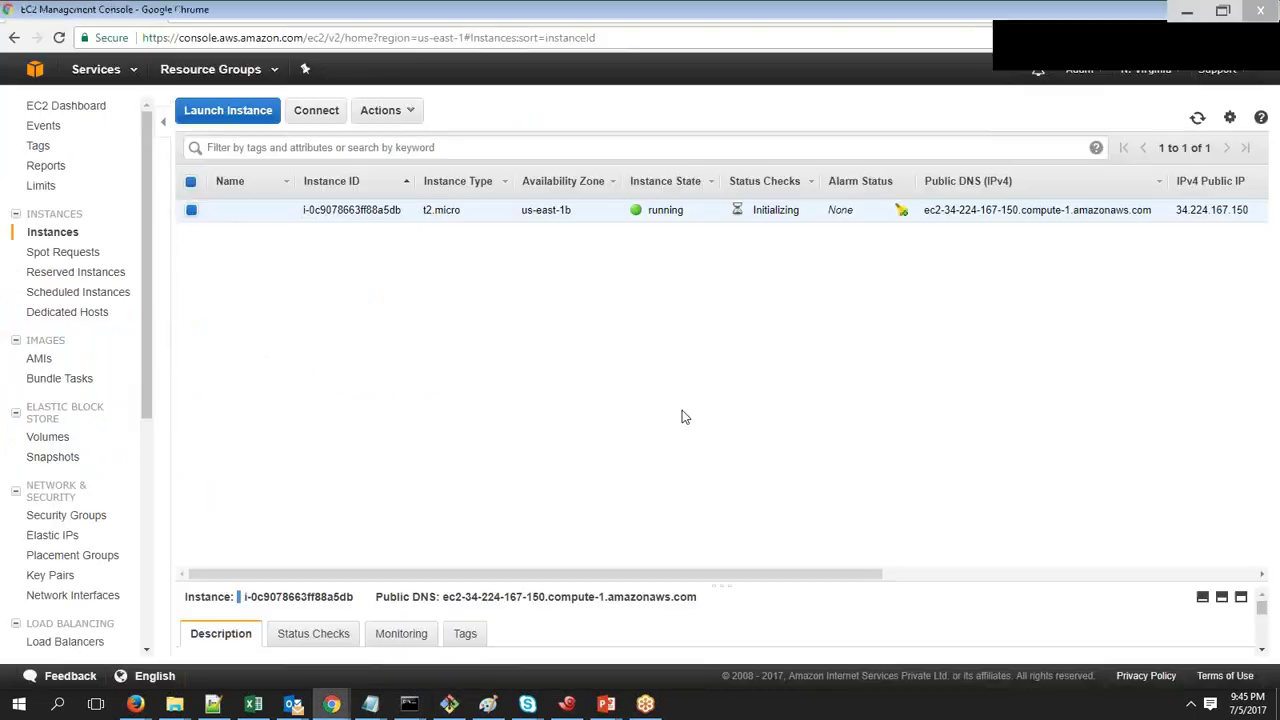
key(alt+Tab)
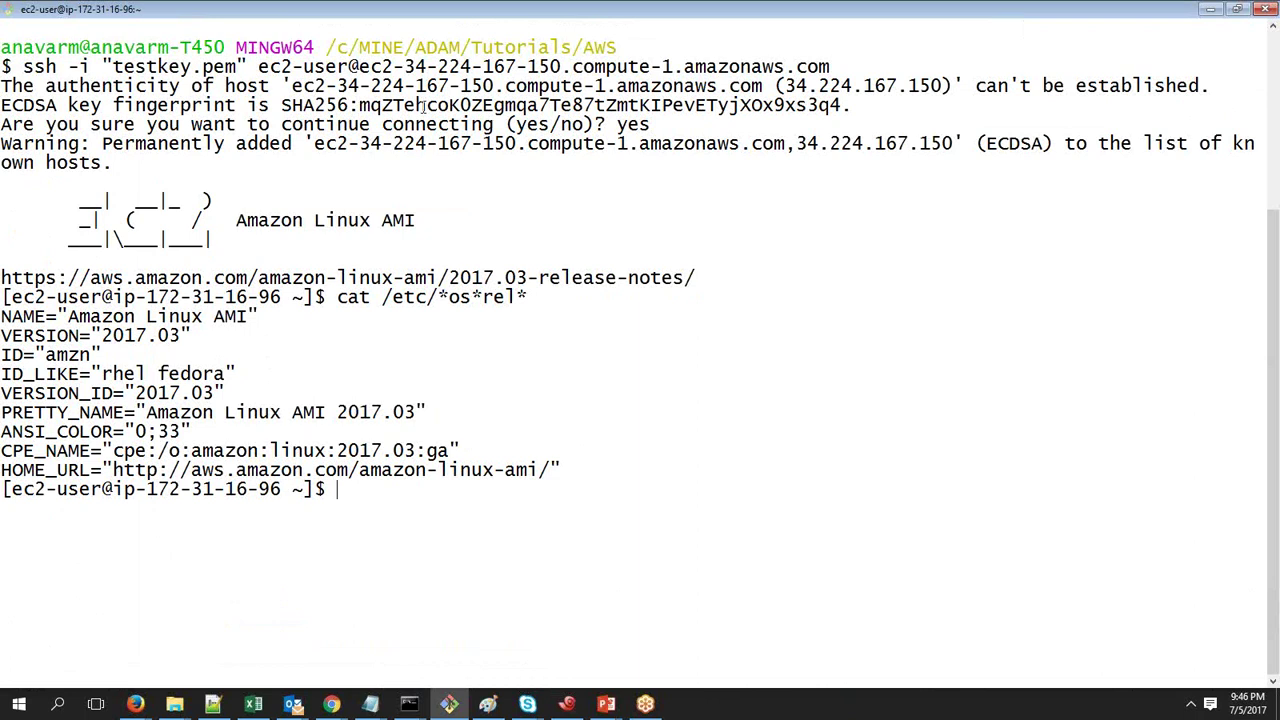
key(alt+Tab)
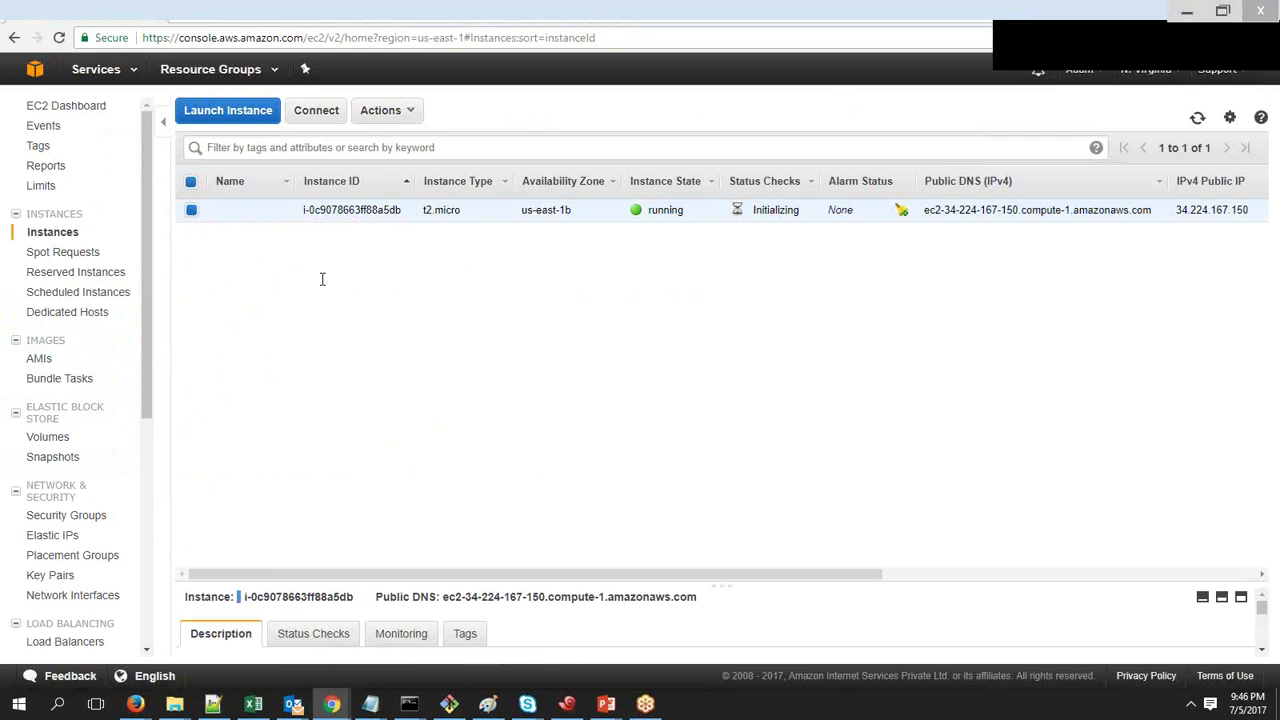
key(alt+Tab)
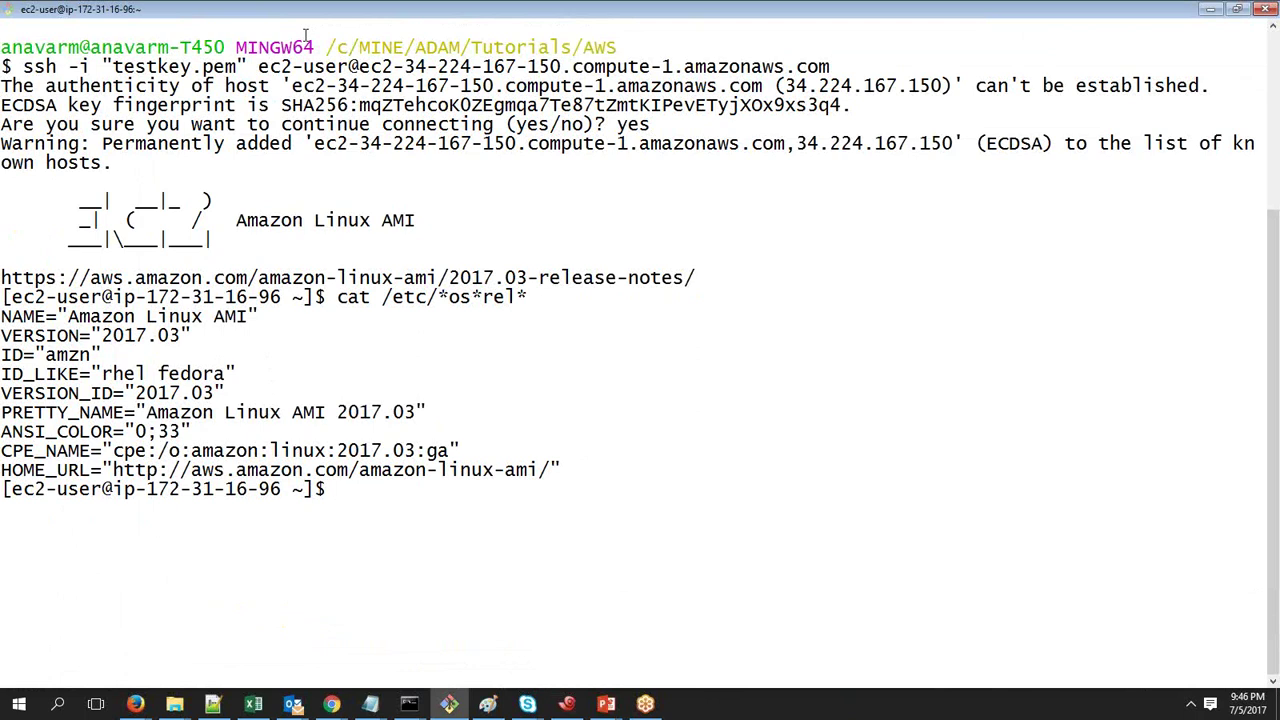
Switch to the EC2 console in Chrome, terminate the running t2.micro instance, and confirm its termination
key(alt+Tab)
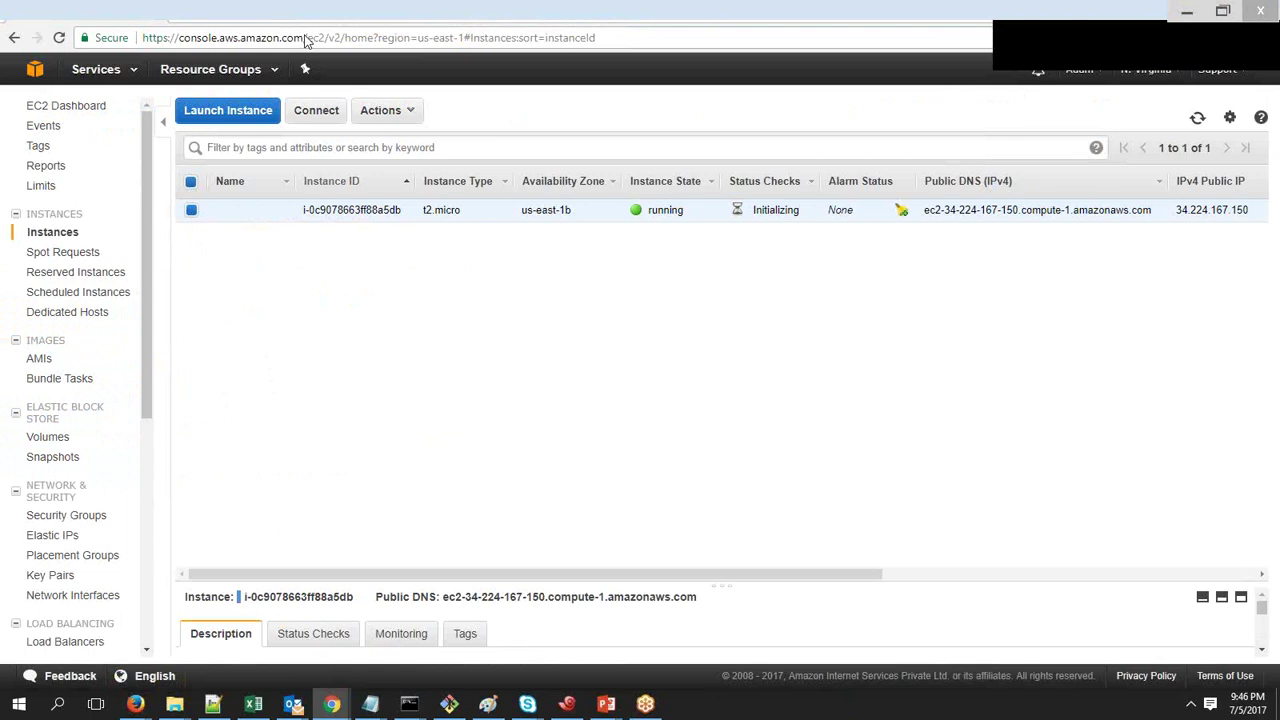
click(192, 209)
click(192, 209)
right_click(193, 212)
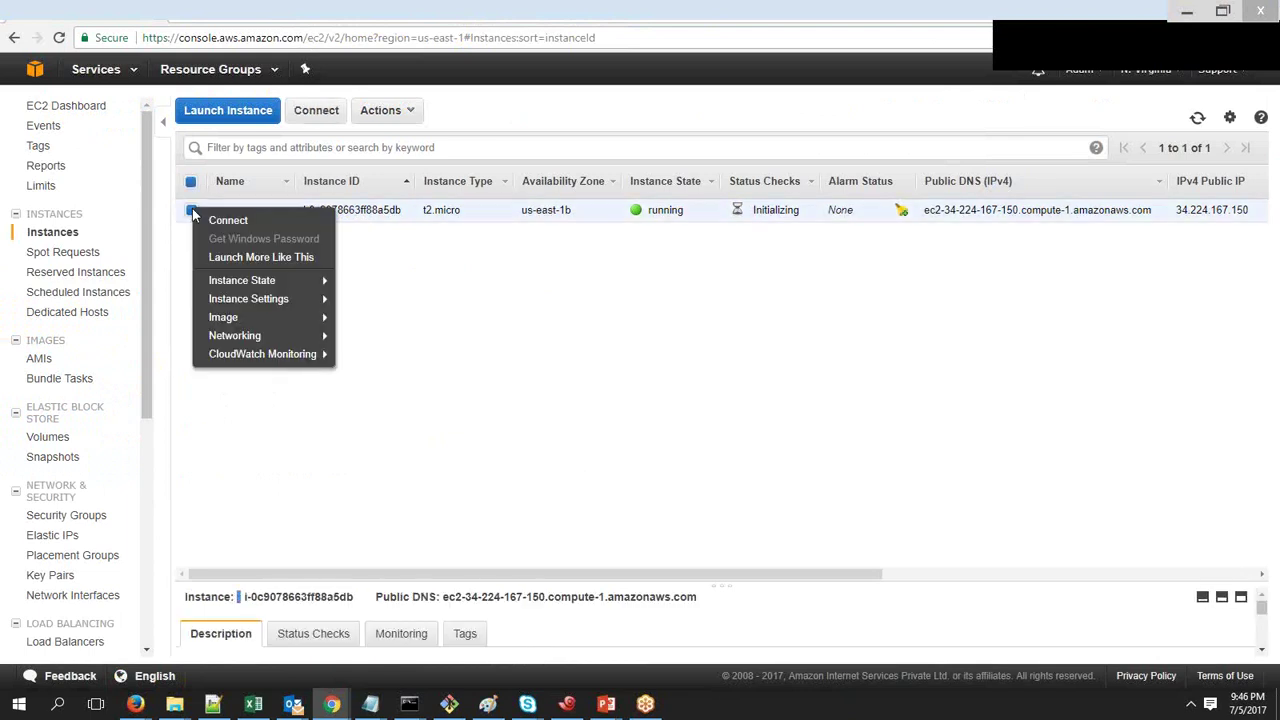
mouse_move(318, 289)
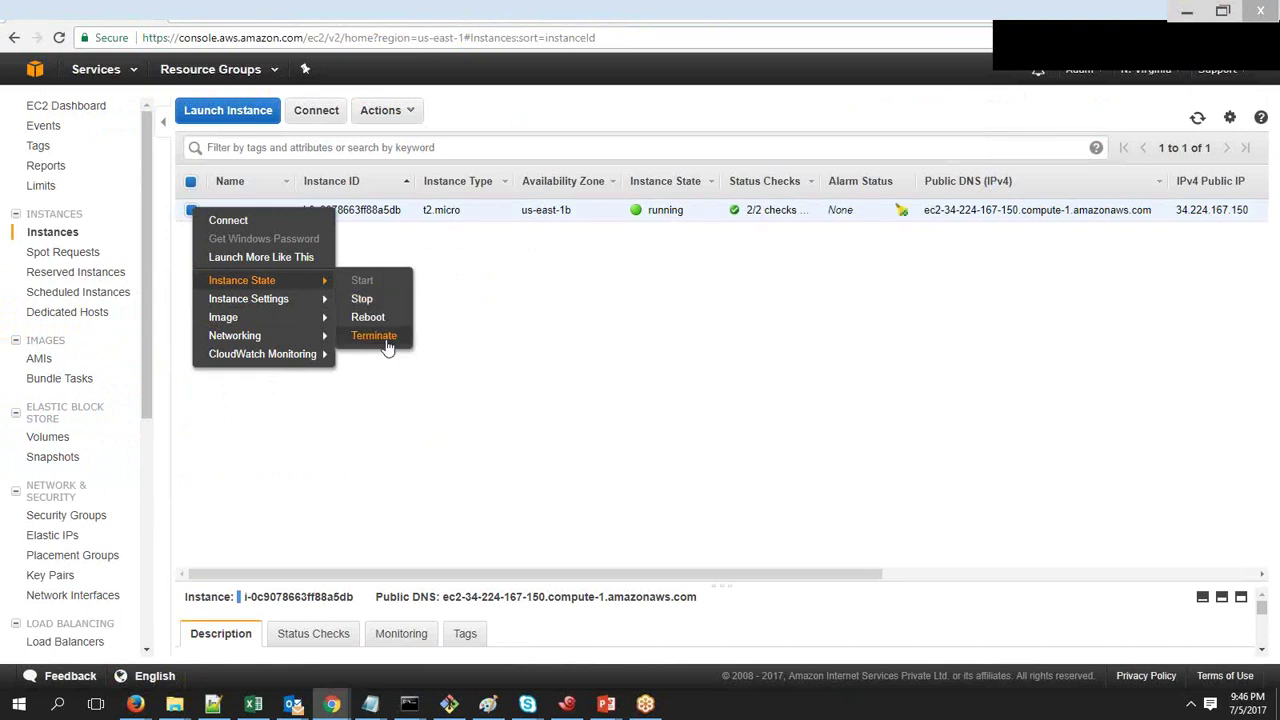
click(413, 111)
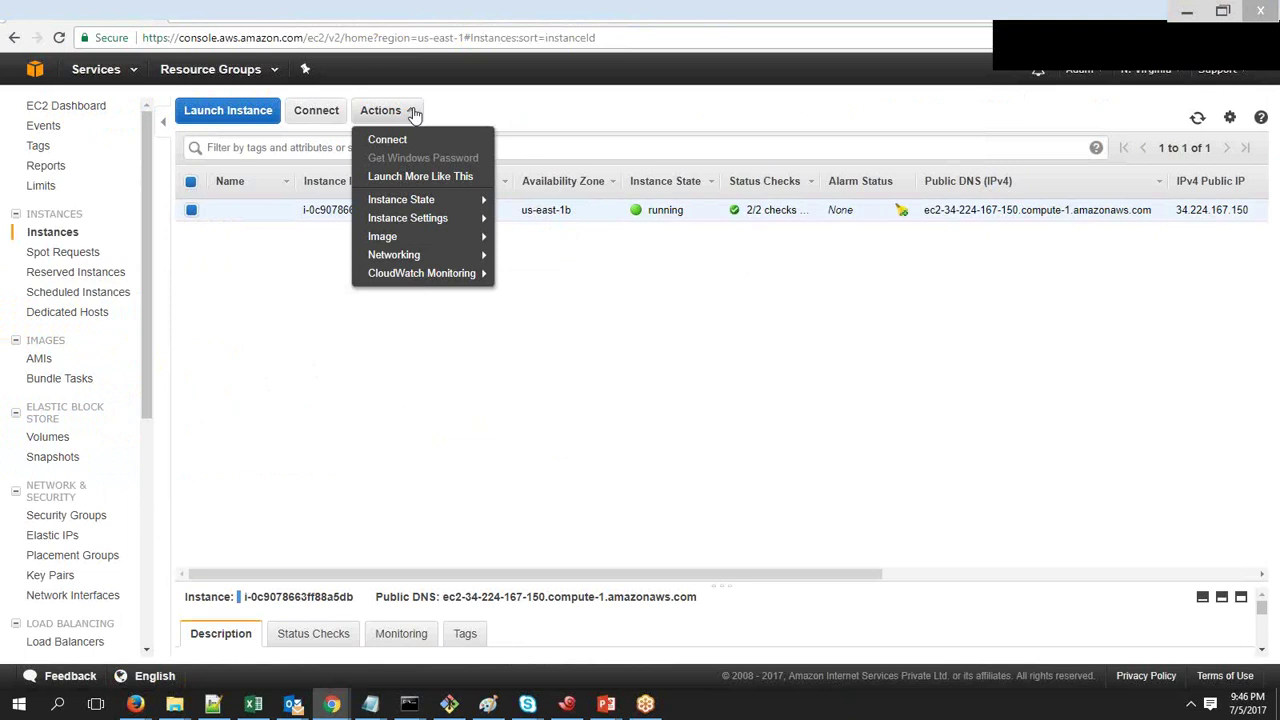
mouse_move(437, 200)
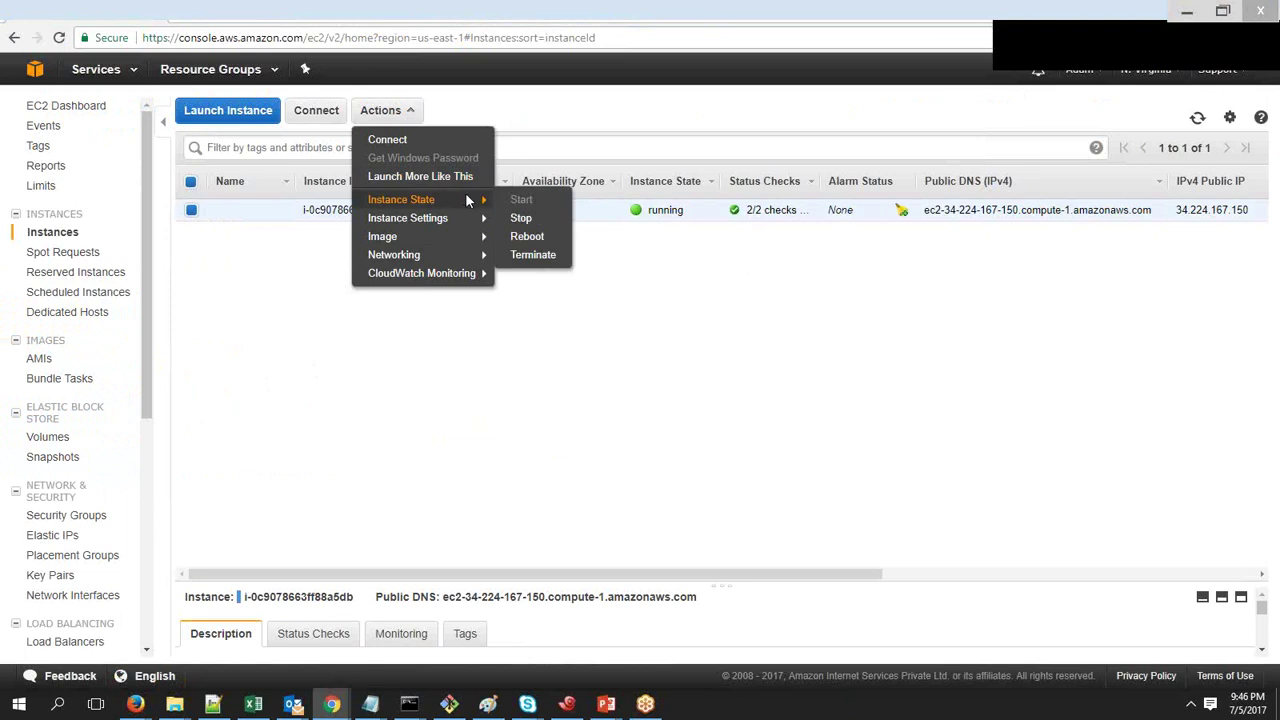
click(533, 256)
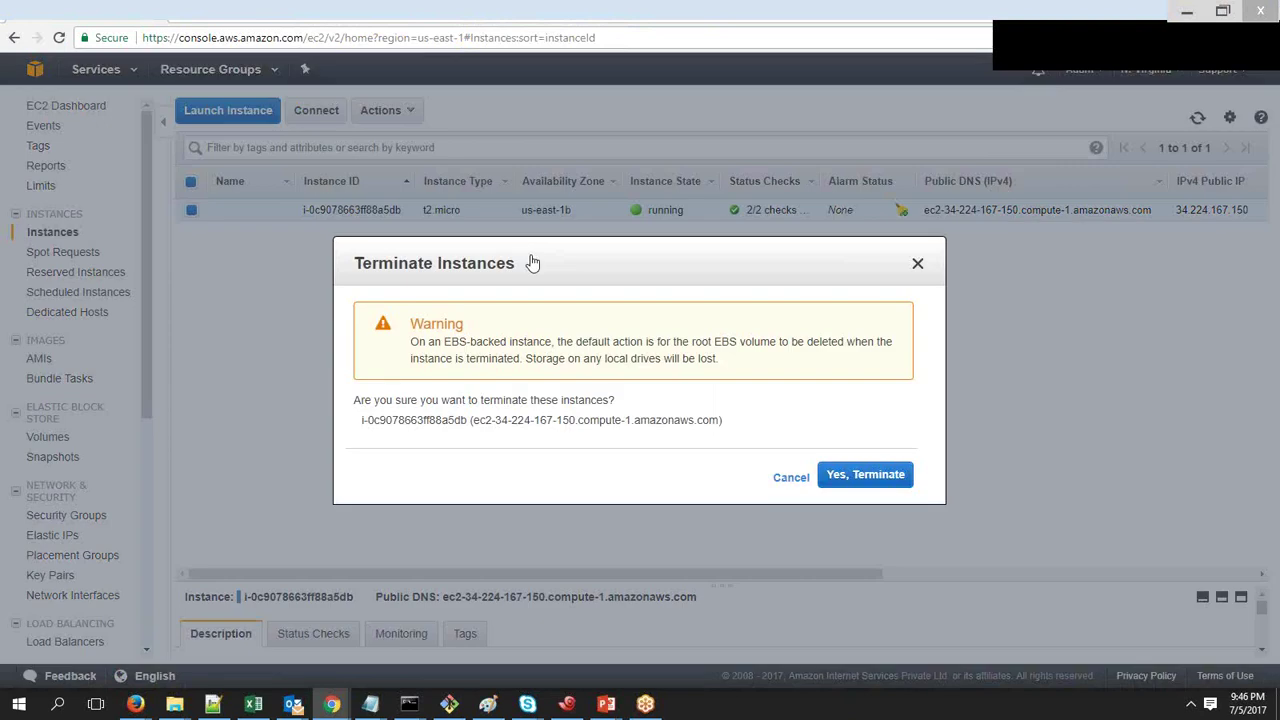
key(Return)
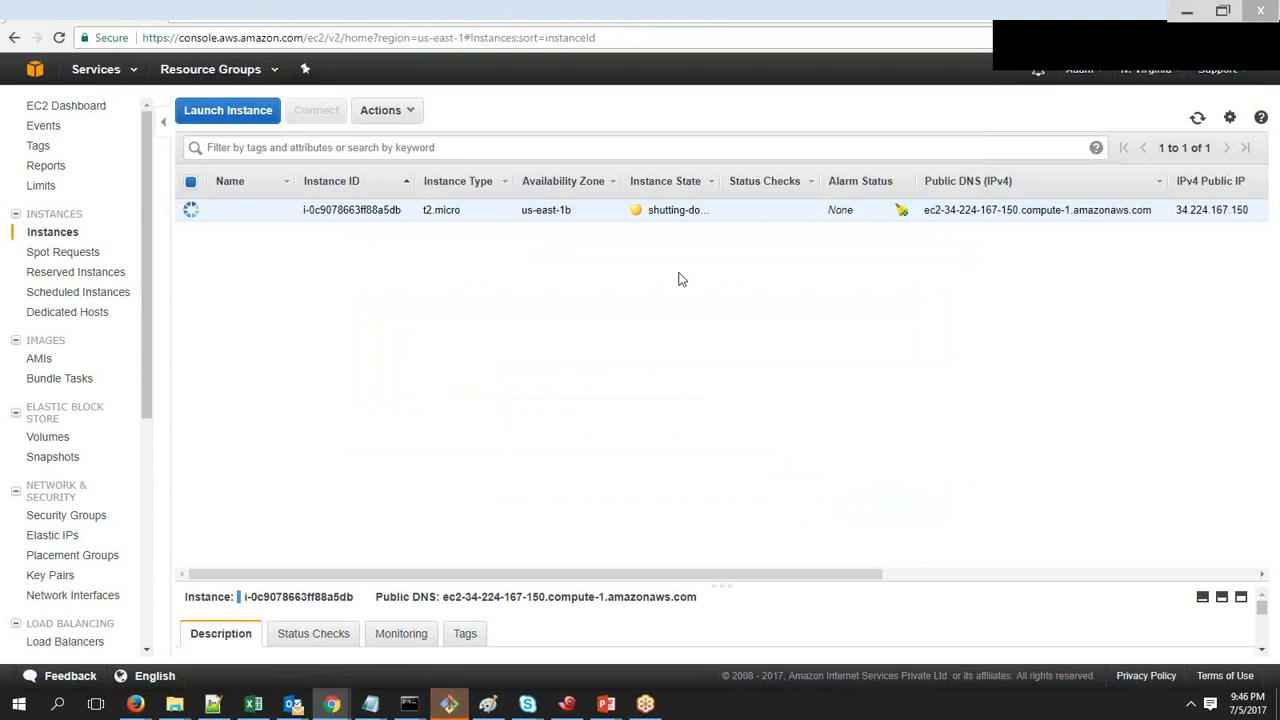
Switch to Git Bash to check the SSH session and clear the terminal output
click(460, 708)
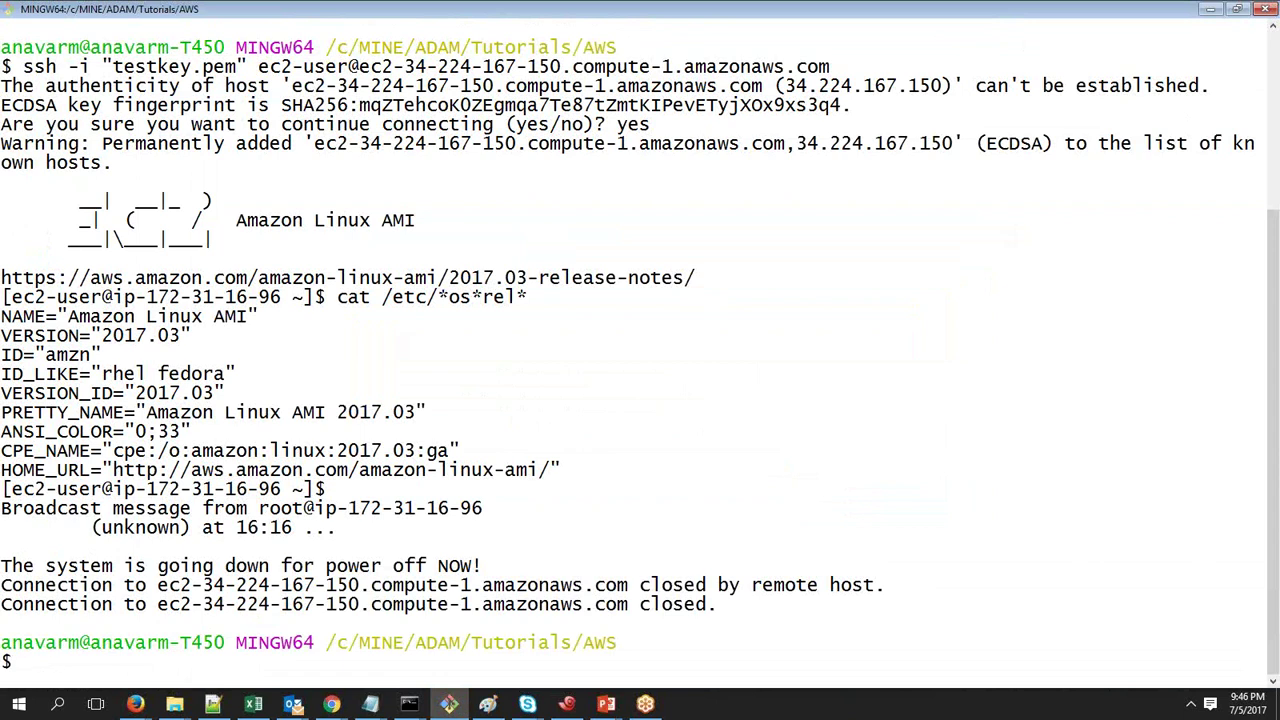
text(clear)
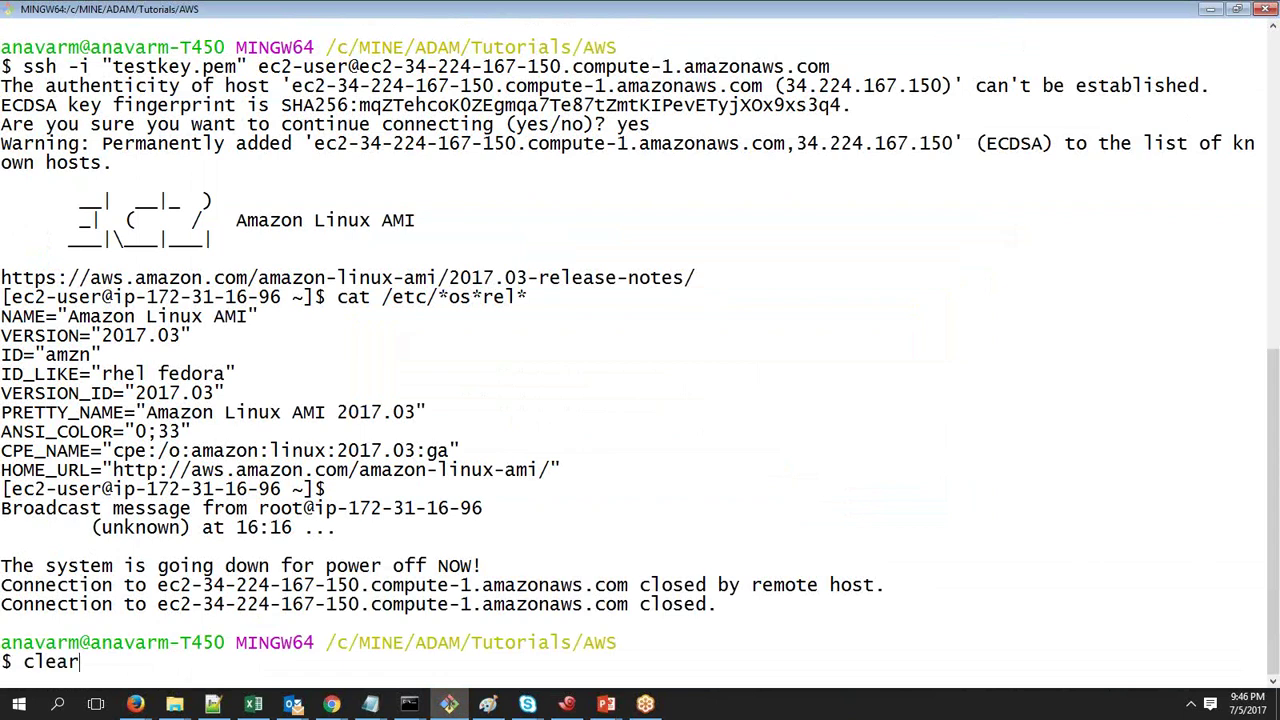
key(Return)
Return to the EC2 console in Chrome and reload the instances page to check the instance's state
key(alt+Tab)
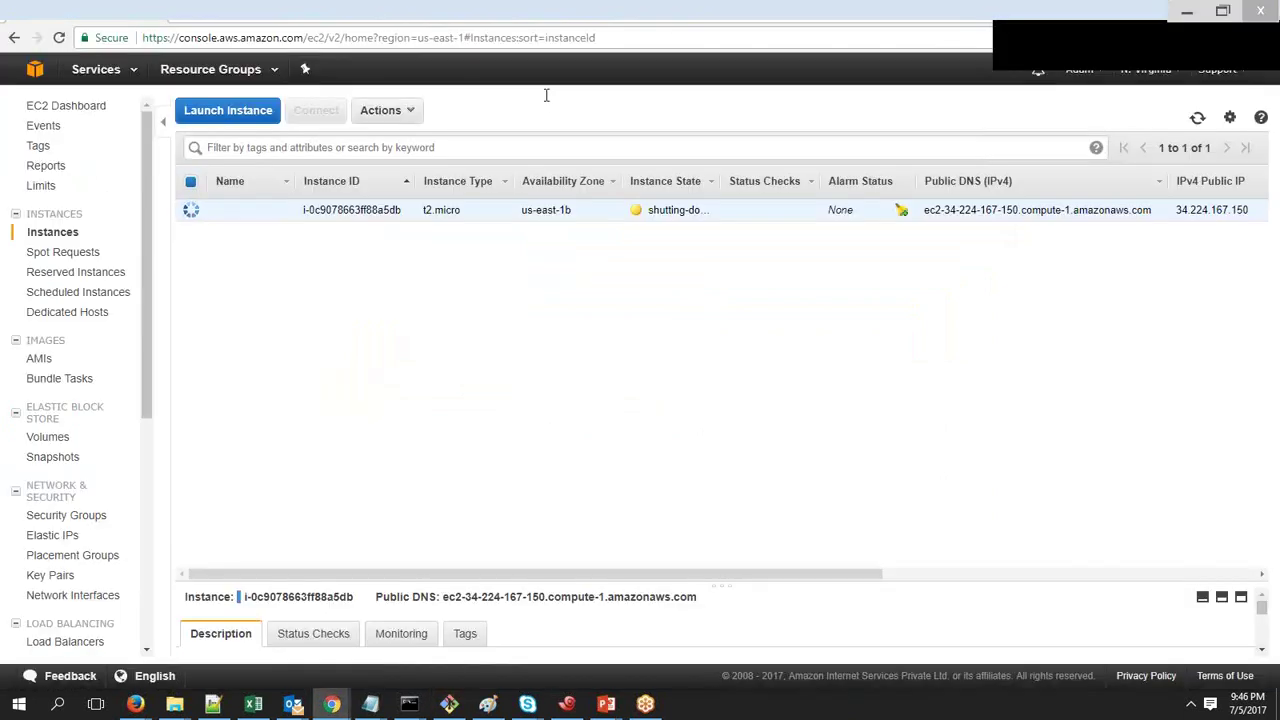
click(666, 38)
key(Return)
click(1266, 20)
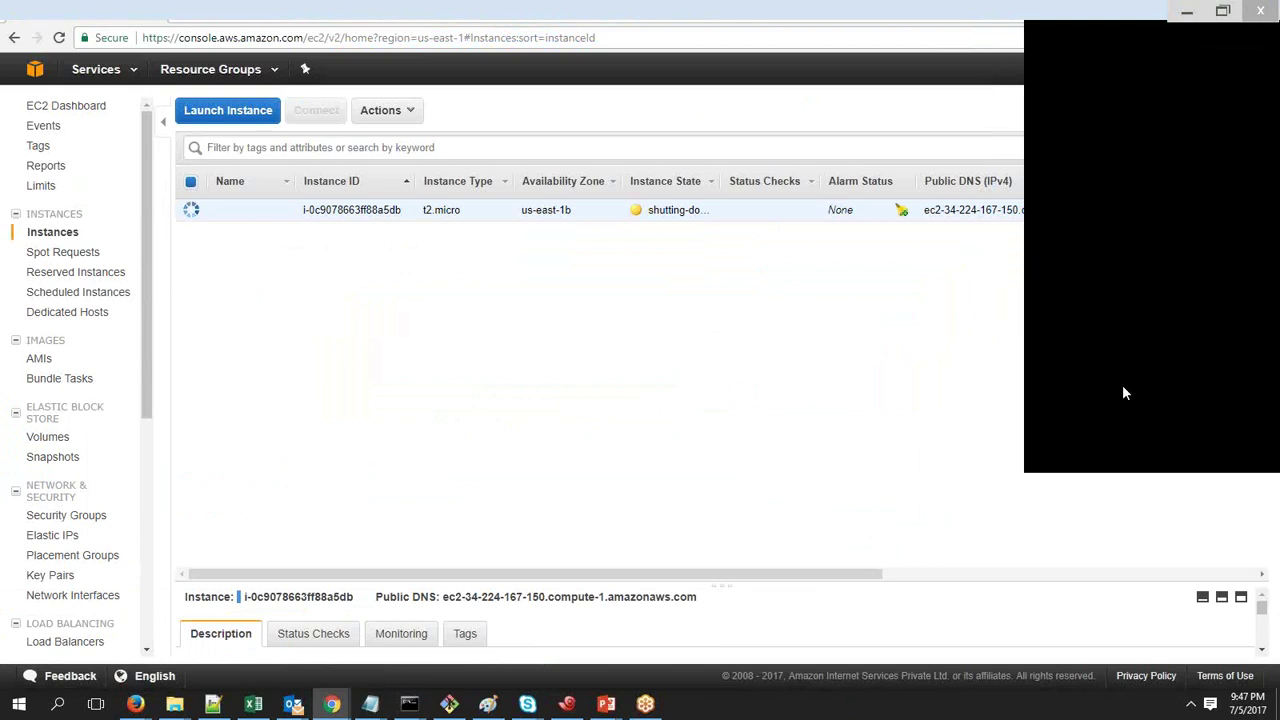